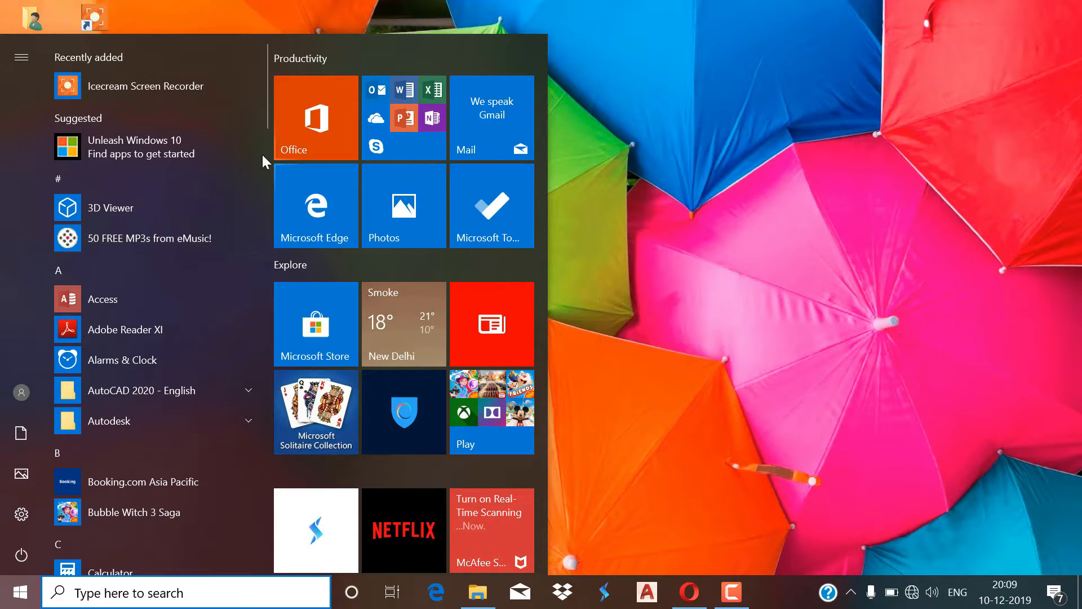
Scroll the Start menu app list down to the W section to locate Word.
{"action": "left_click_drag", "start_coordinate": [266, 131], "coordinate": [297, 465]}
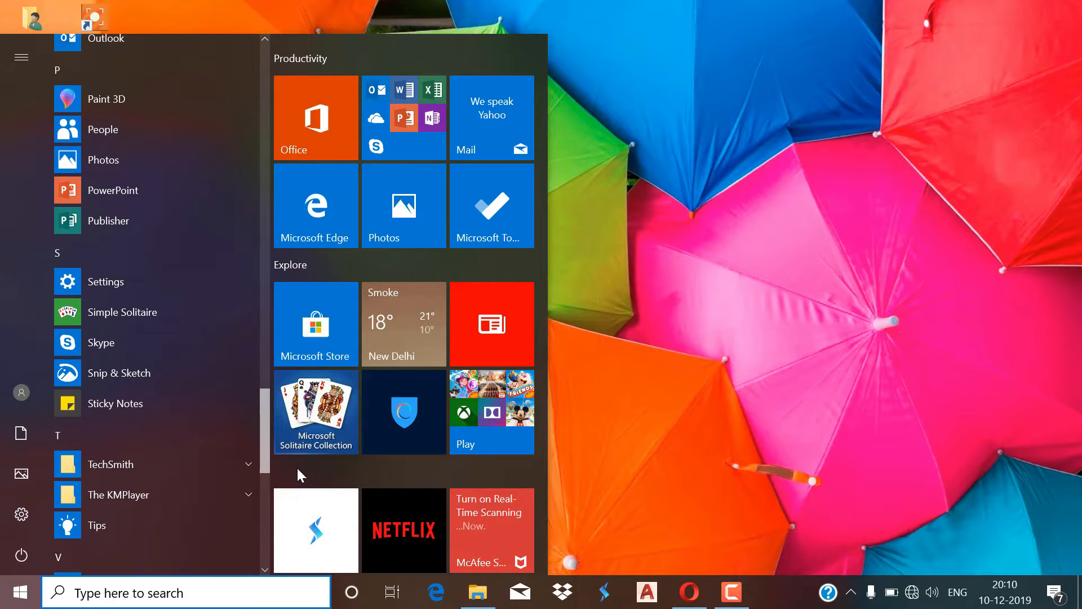
{"action": "left_click_drag", "start_coordinate": [298, 472], "coordinate": [307, 545]}
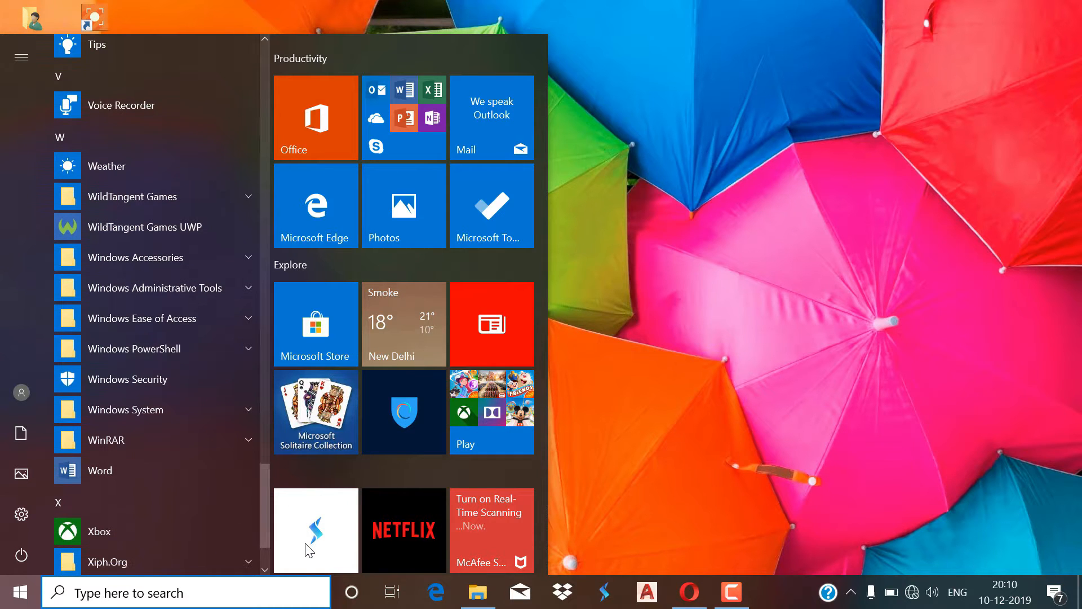
Launch Word and retry its connection to Microsoft.
{"action": "left_click", "coordinate": [173, 475]}
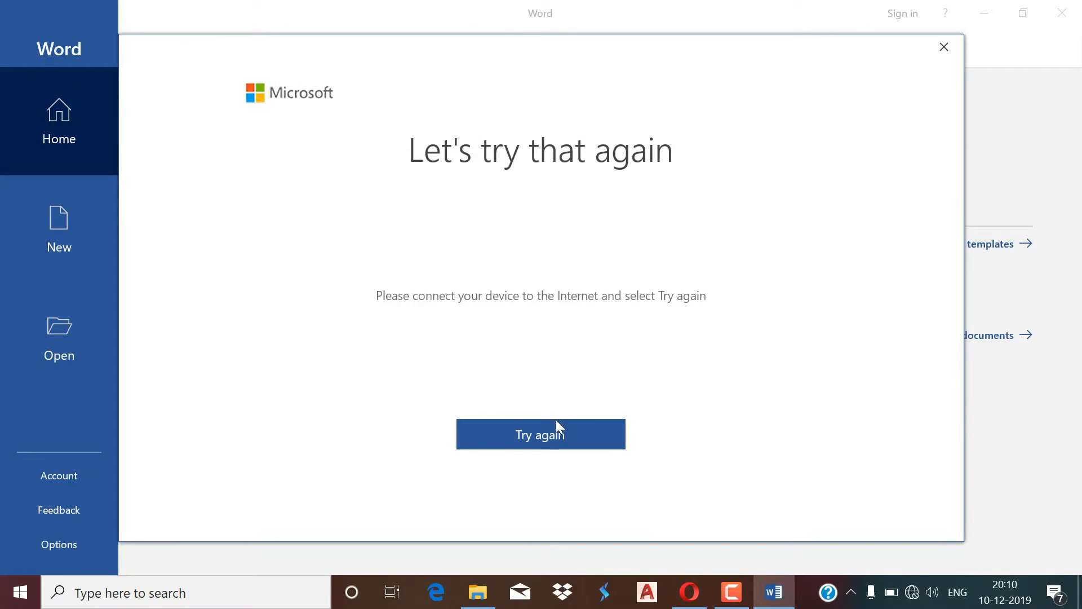
{"action": "left_click", "coordinate": [545, 437]}
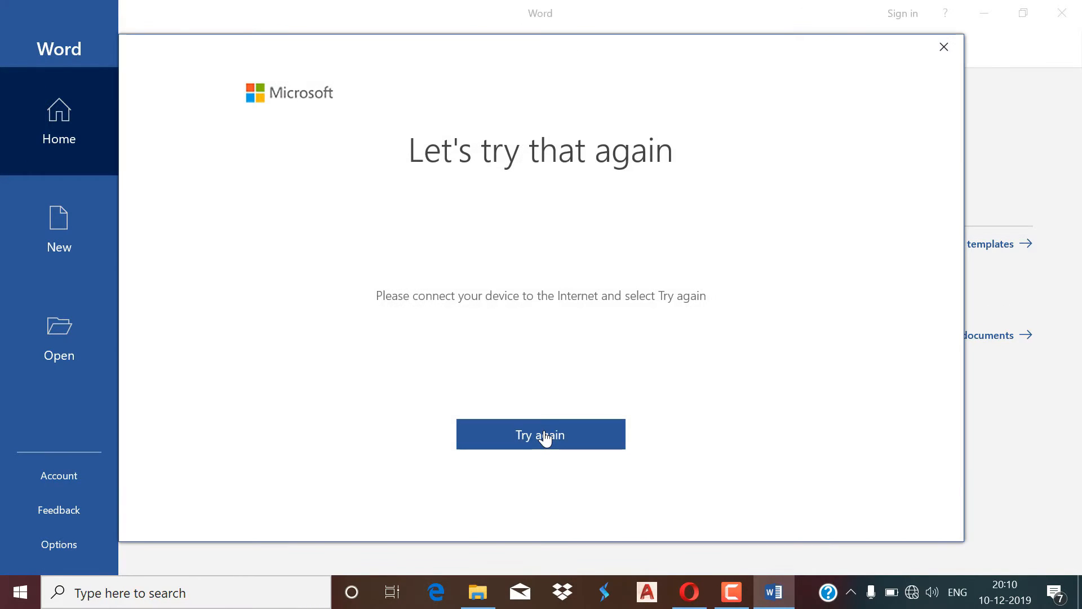
{"action": "left_click", "coordinate": [545, 438]}
Get Wi-Fi connected from the taskbar network panel, then retry the Microsoft connection.
{"action": "left_click", "coordinate": [913, 593]}
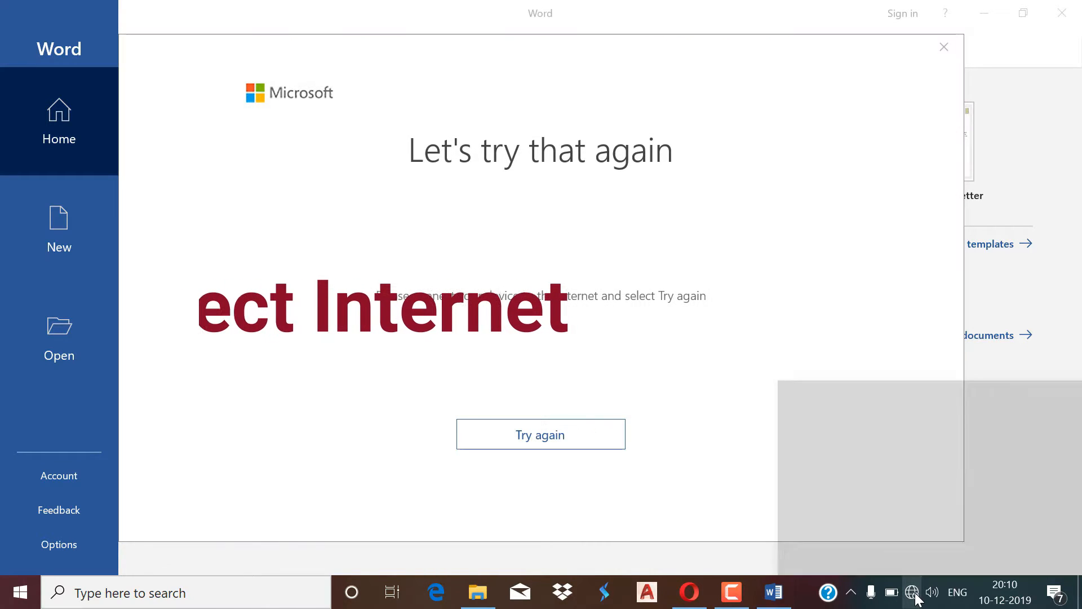
{"action": "left_click", "coordinate": [692, 451]}
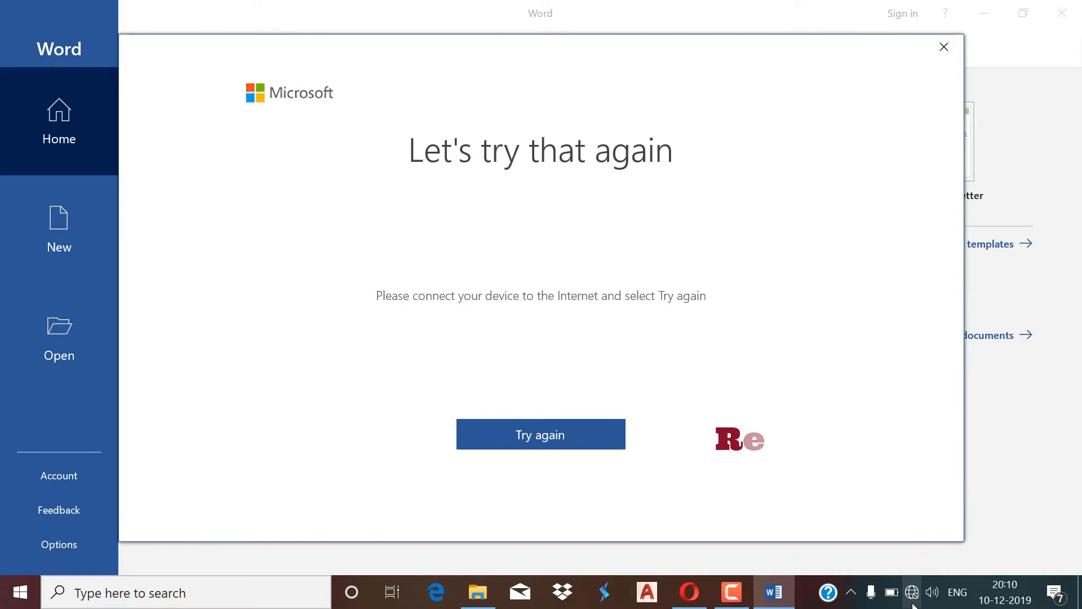
{"action": "left_click", "coordinate": [914, 584]}
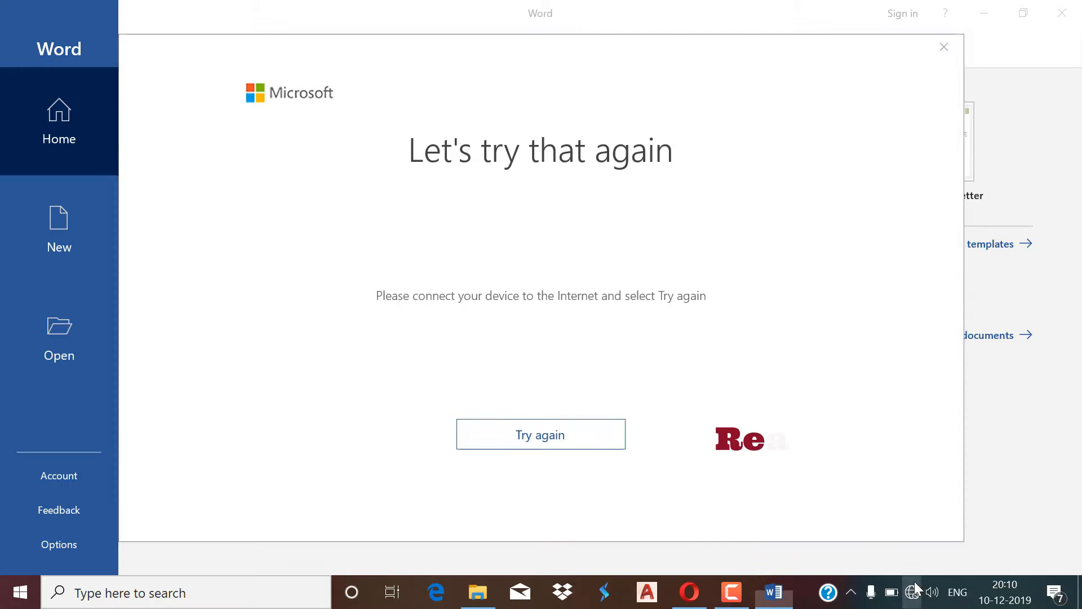
{"action": "left_click", "coordinate": [665, 474]}
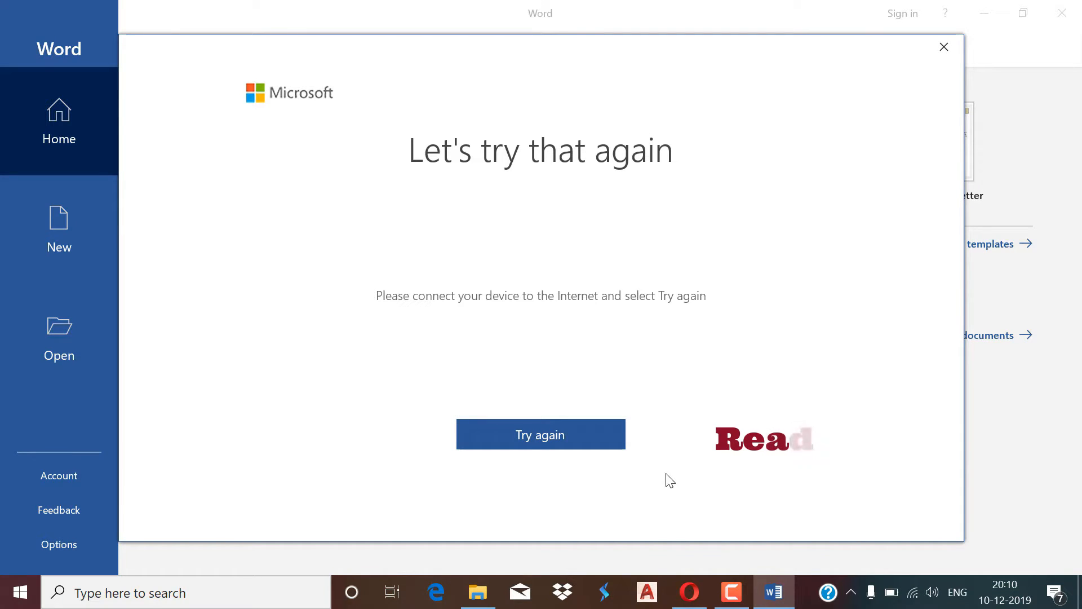
{"action": "left_click", "coordinate": [548, 445]}
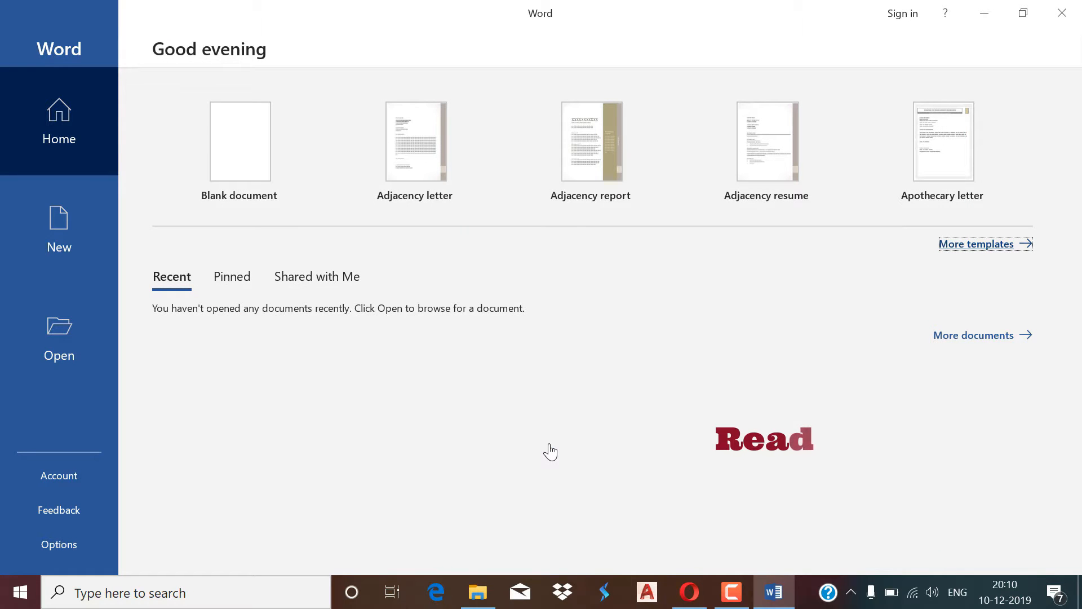
Create a blank document and sign in with the Microsoft account e-mail and password.
{"action": "left_click", "coordinate": [262, 138]}
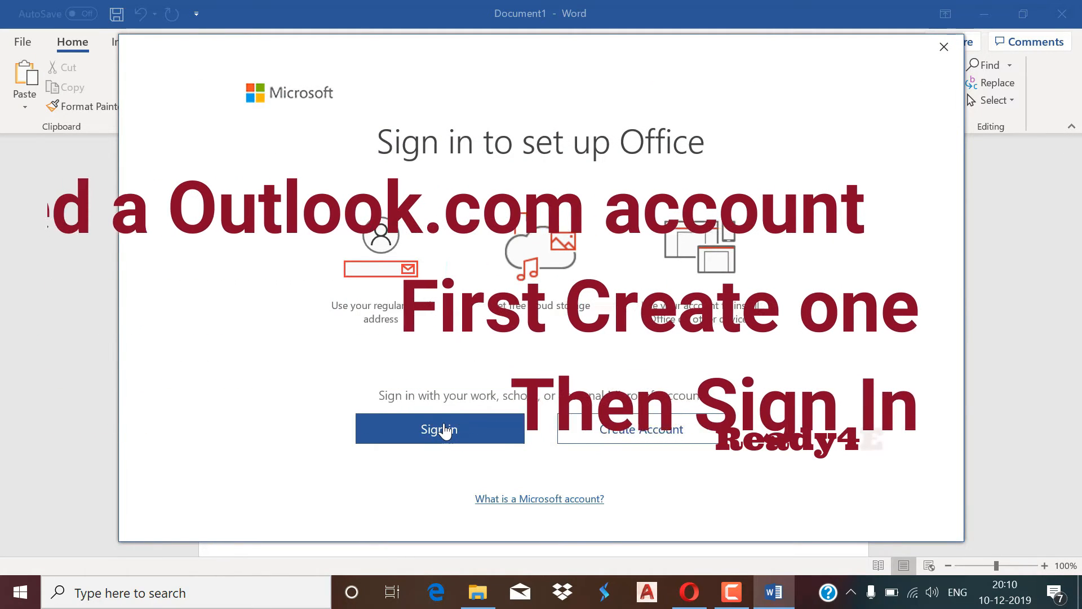
{"action": "left_click", "coordinate": [444, 430]}
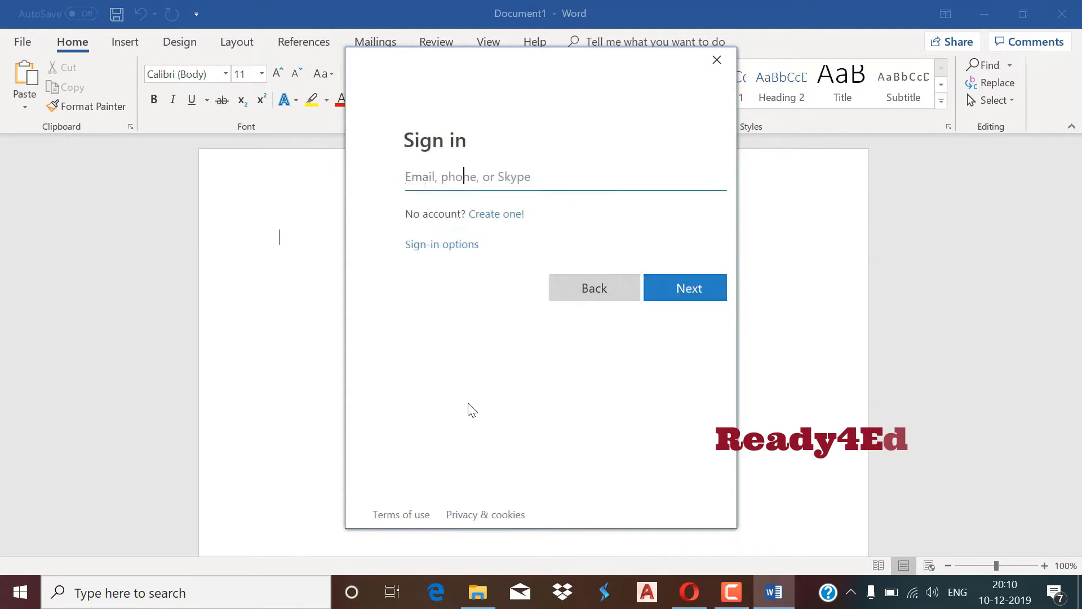
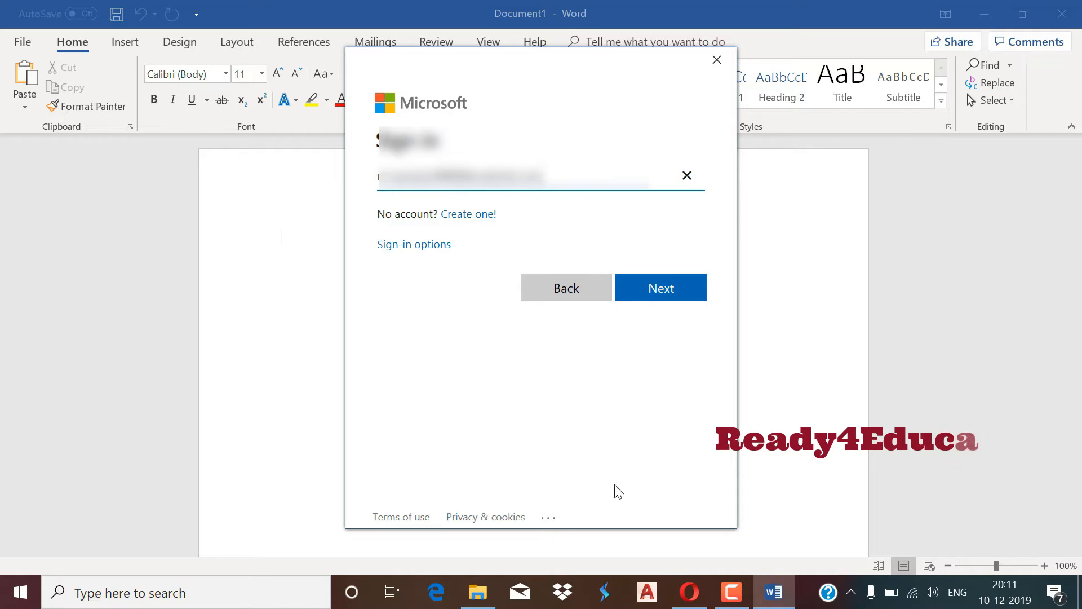
{"action": "left_click", "coordinate": [672, 293]}
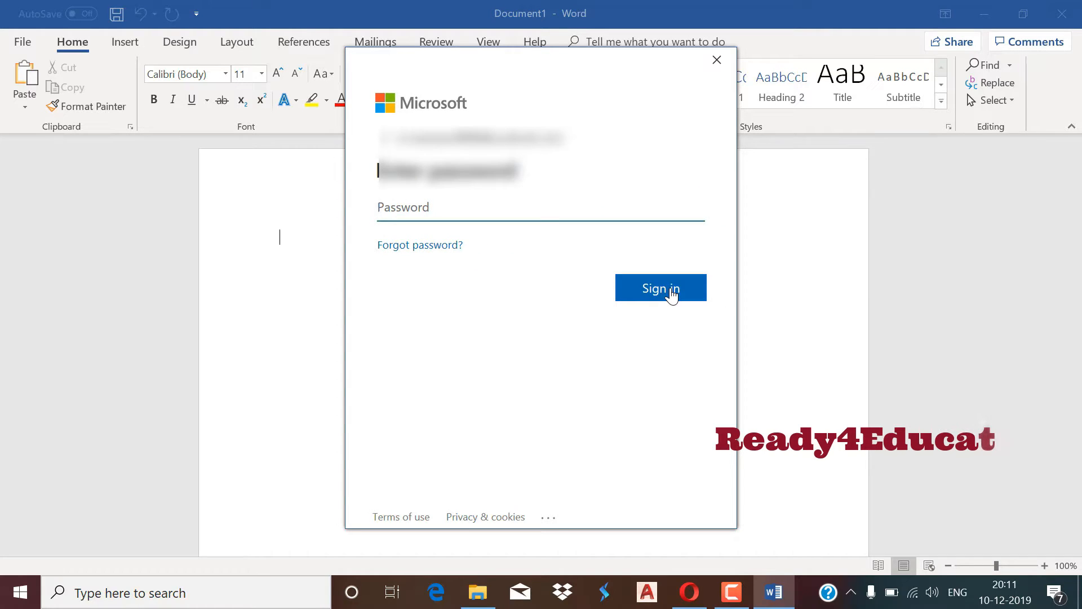
{"action": "type", "text": "•••••••"}
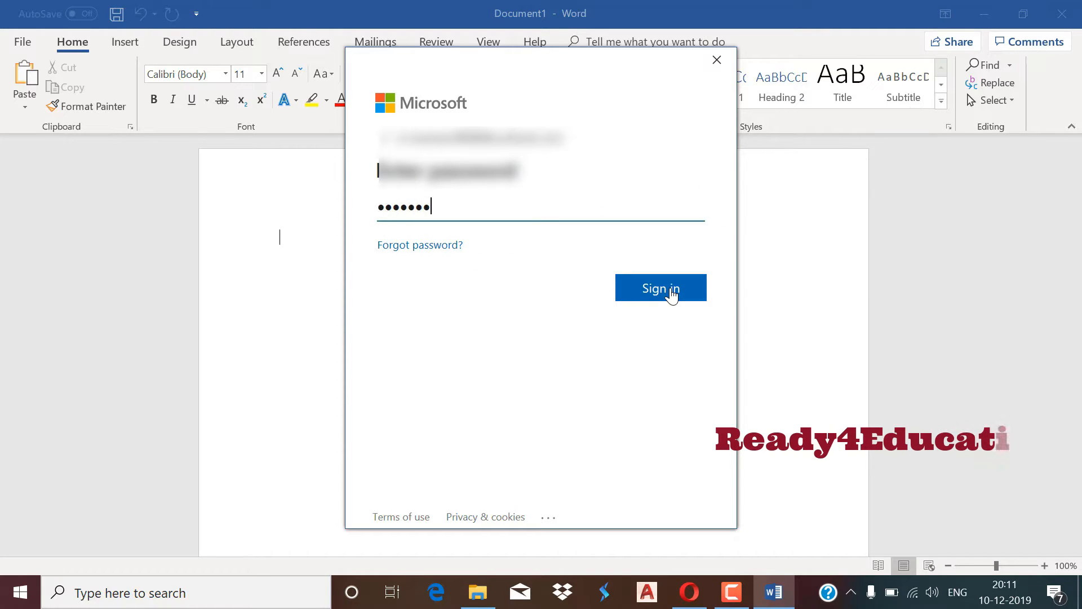
{"action": "type", "text": "••••"}
{"action": "left_click", "coordinate": [672, 293]}
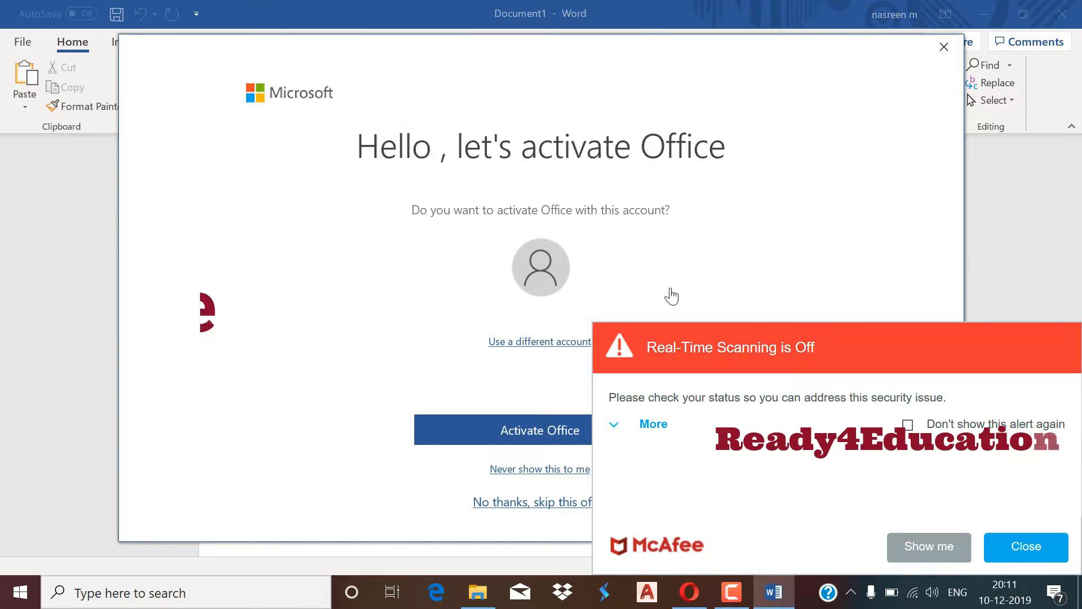
Dismiss the McAfee alert and activate Office with the signed-in account.
{"action": "left_click", "coordinate": [1026, 547]}
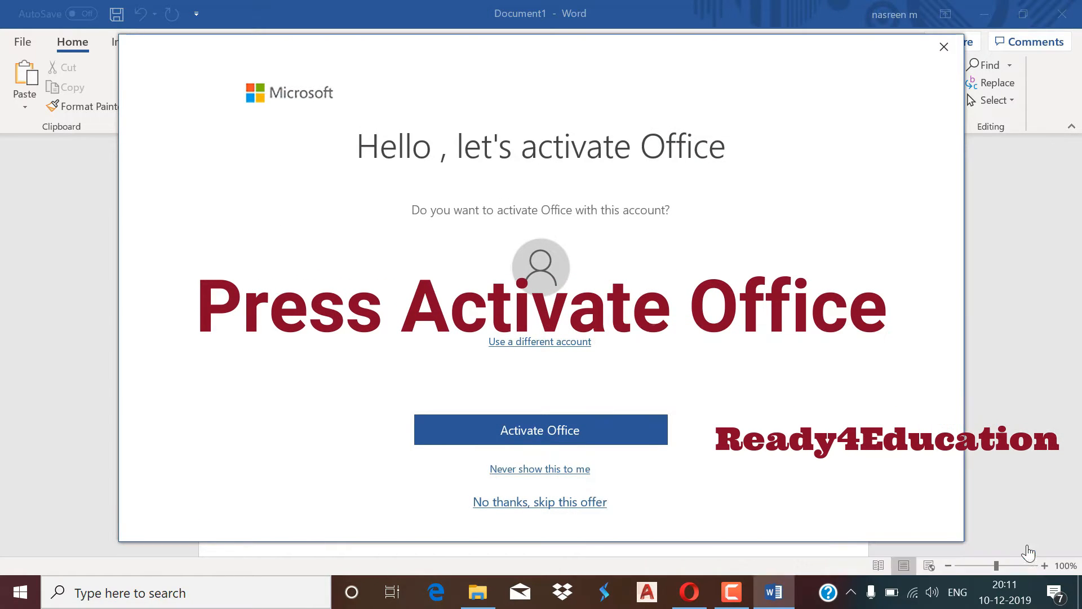
{"action": "left_click", "coordinate": [543, 431]}
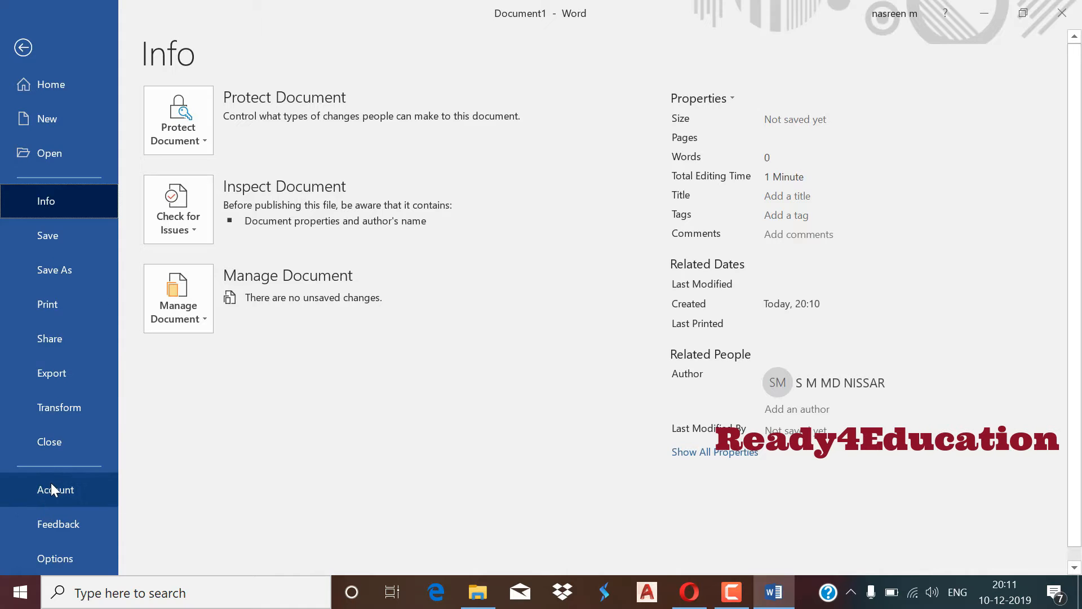
Review Product Information on the Account page, then close Word and launch Opera.
{"action": "left_click", "coordinate": [51, 486]}
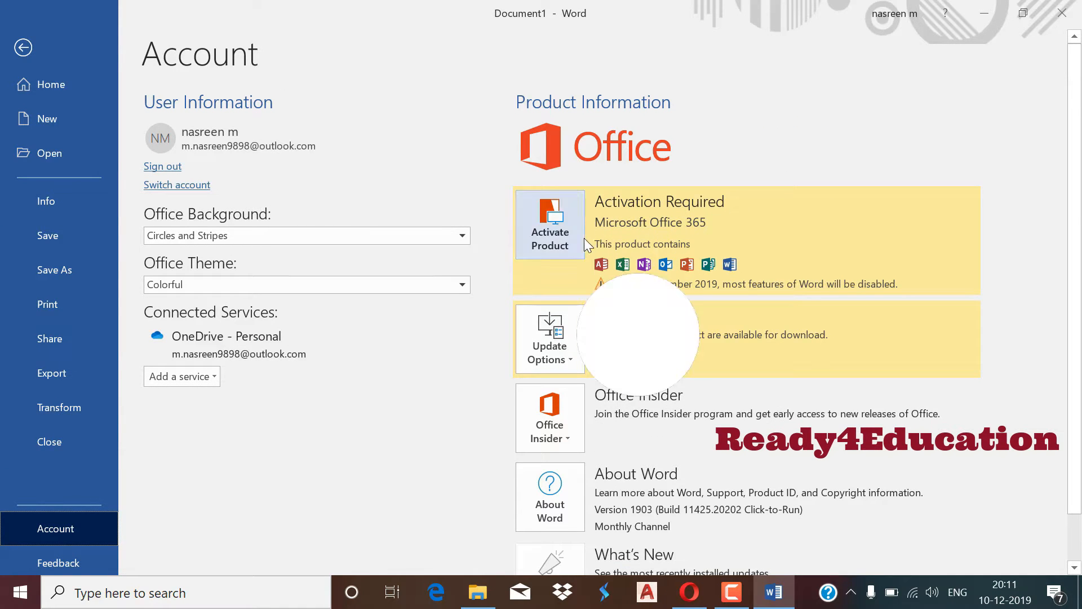
{"action": "left_click", "coordinate": [23, 47]}
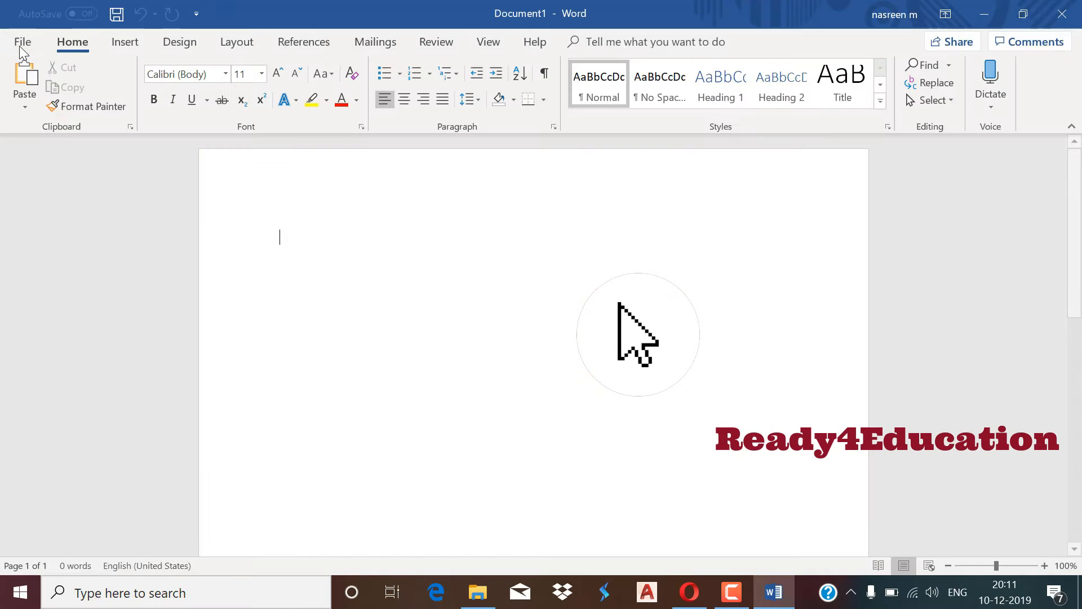
{"action": "left_click", "coordinate": [1057, 16]}
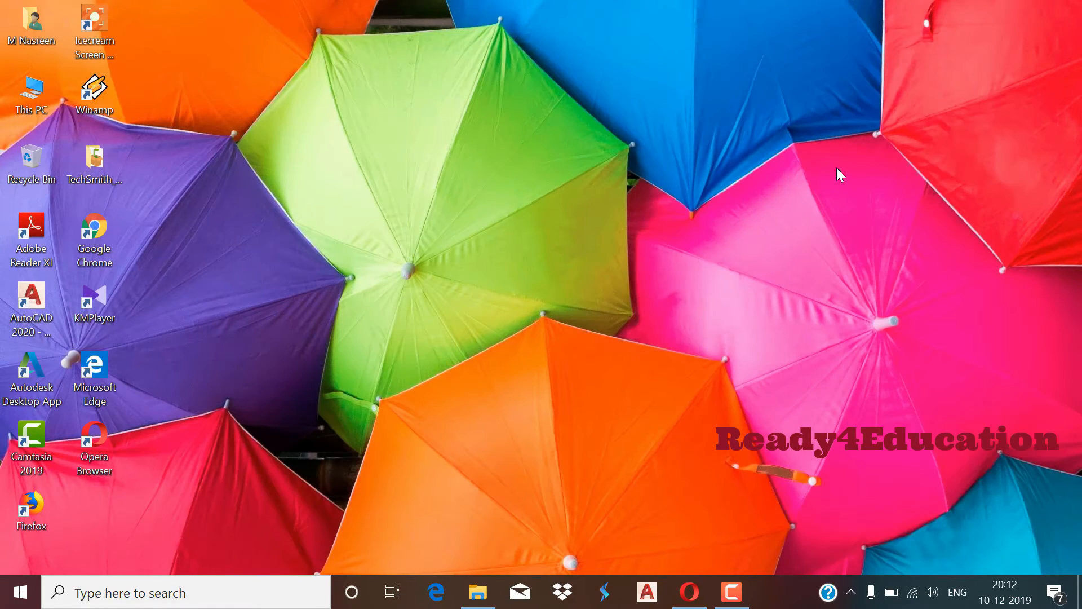
{"action": "left_click", "coordinate": [690, 592]}
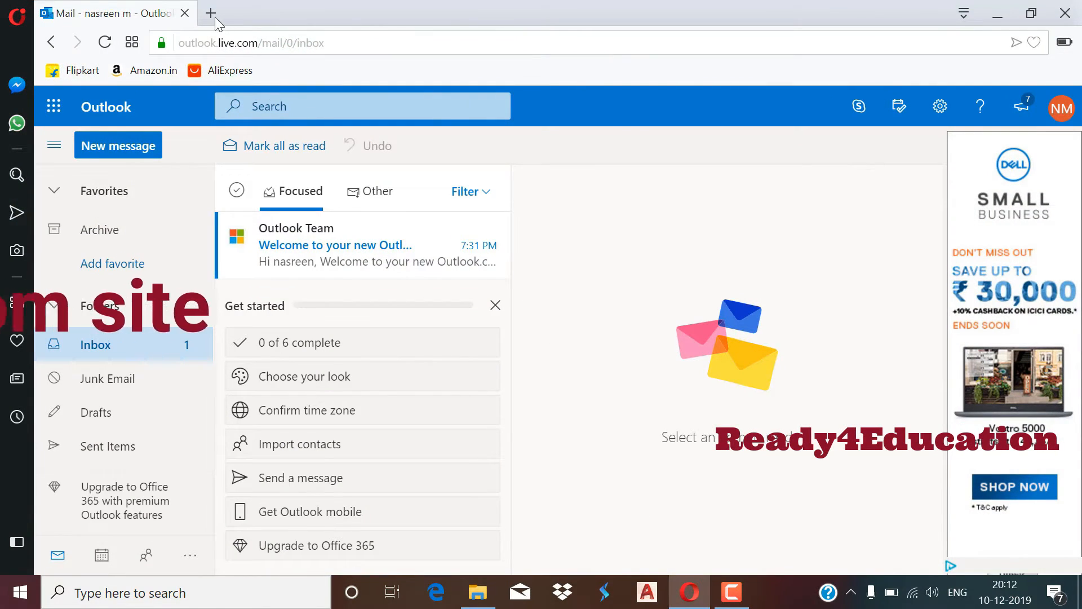
Load account.microsoft.com in a new Opera tab.
{"action": "left_click", "coordinate": [211, 13]}
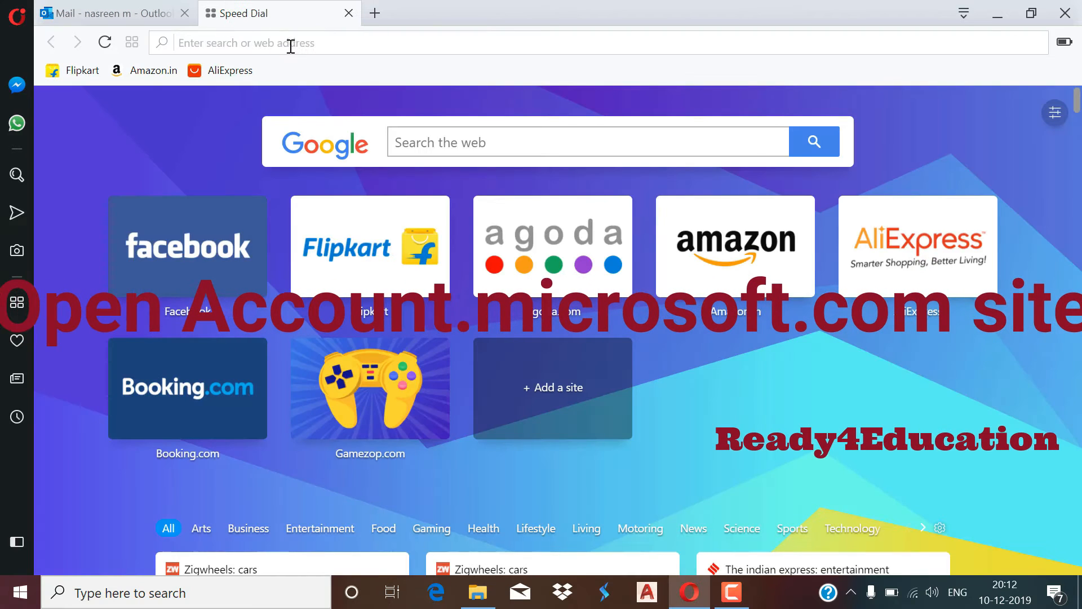
{"action": "left_click", "coordinate": [292, 46]}
{"action": "type", "text": "account"}
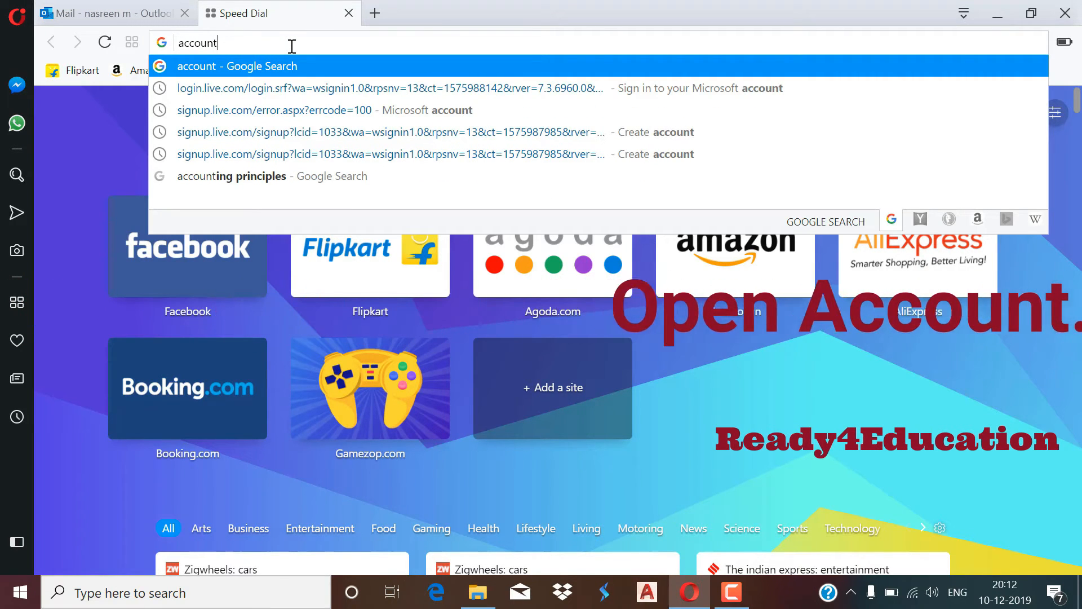
{"action": "type", "text": ".m"}
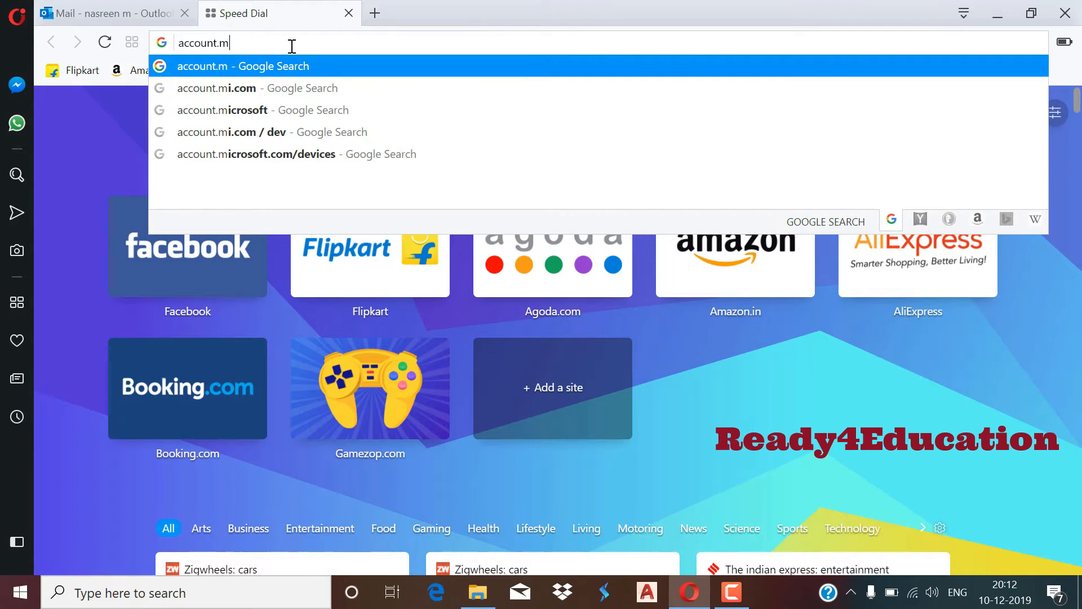
{"action": "type", "text": "icros"}
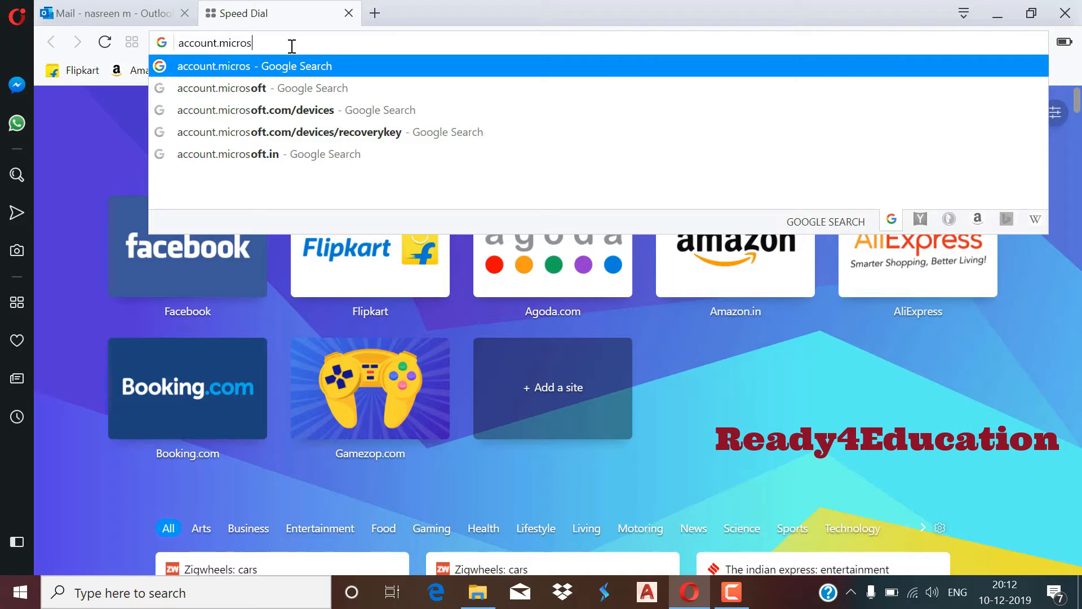
{"action": "type", "text": "oft.com"}
{"action": "key", "text": "Return"}
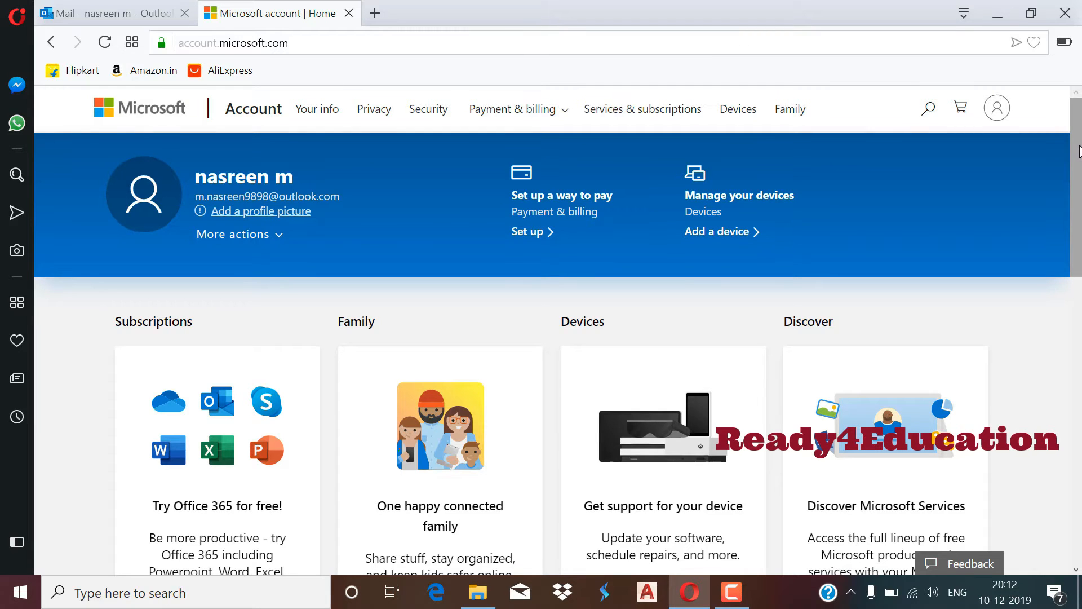
Check Order history for the product key and install options, dismissing the error message.
{"action": "left_click_drag", "start_coordinate": [1078, 151], "coordinate": [1079, 372]}
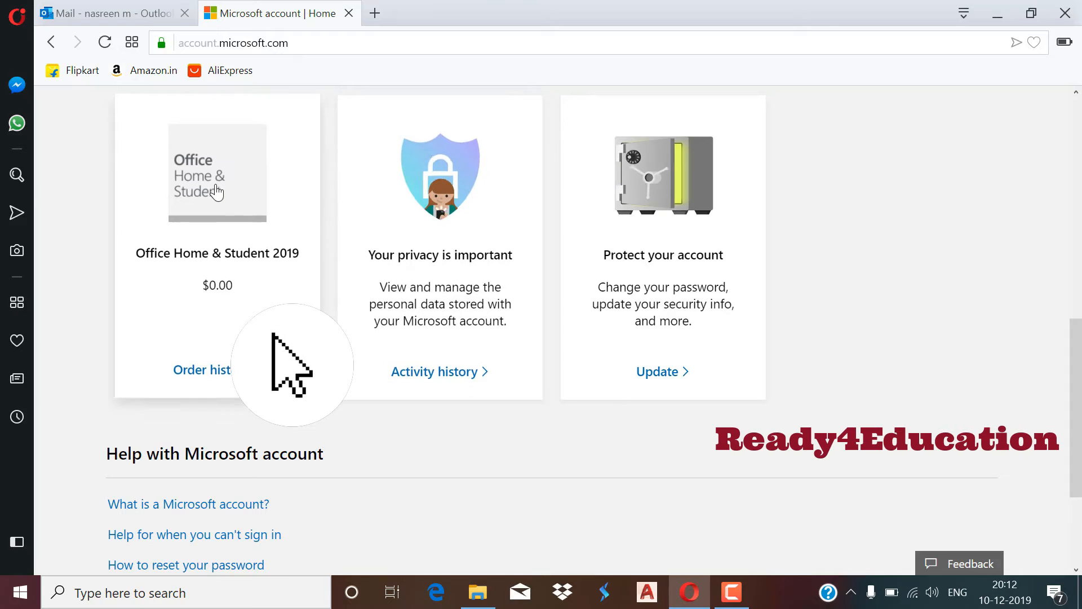
{"action": "left_click", "coordinate": [240, 369]}
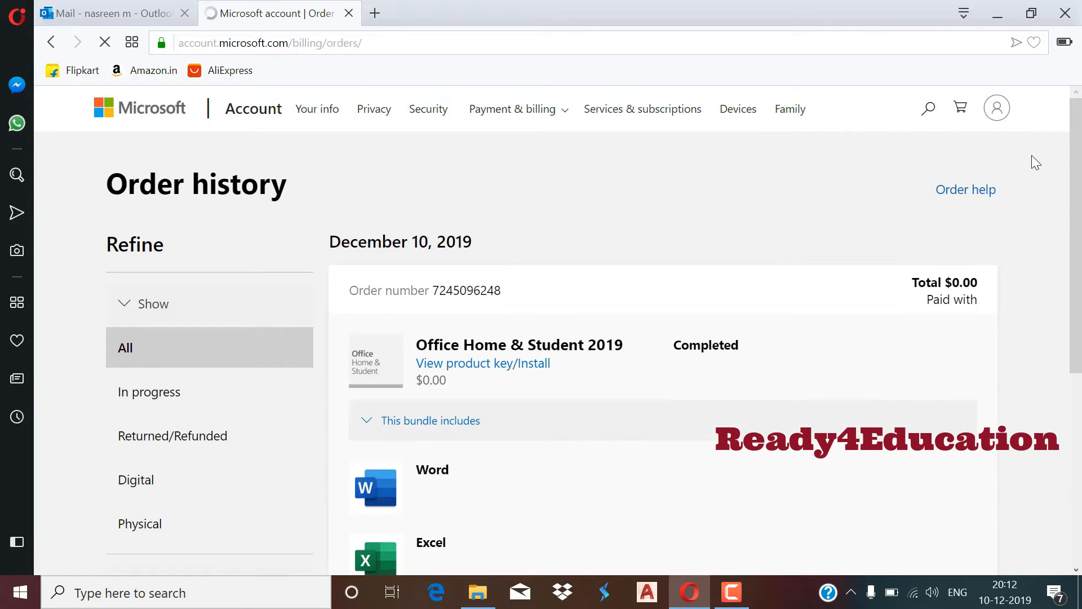
{"action": "left_click_drag", "start_coordinate": [1076, 164], "coordinate": [1079, 260]}
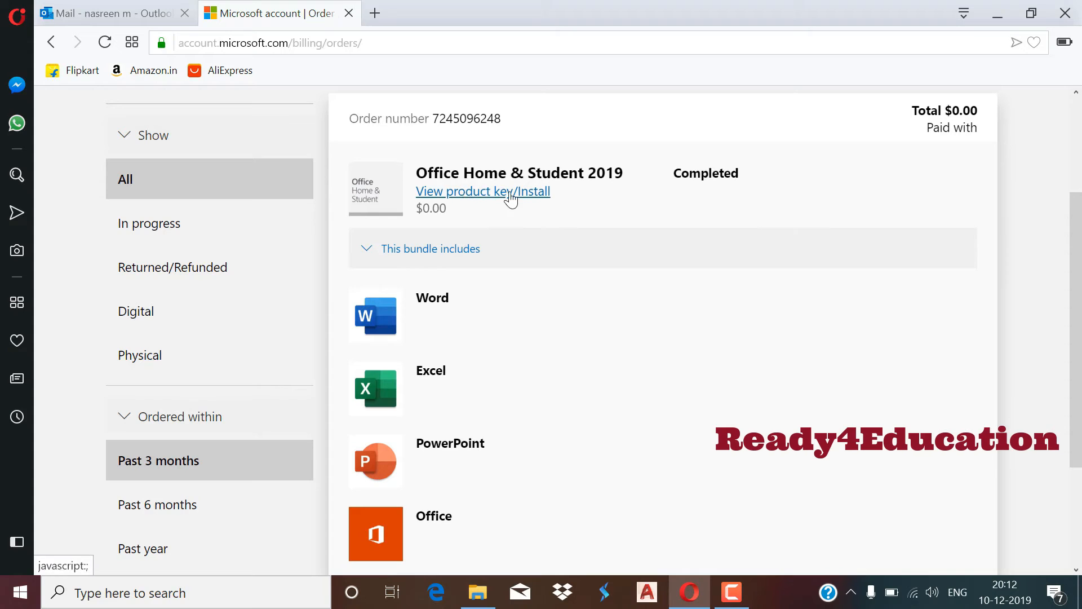
{"action": "left_click", "coordinate": [483, 194]}
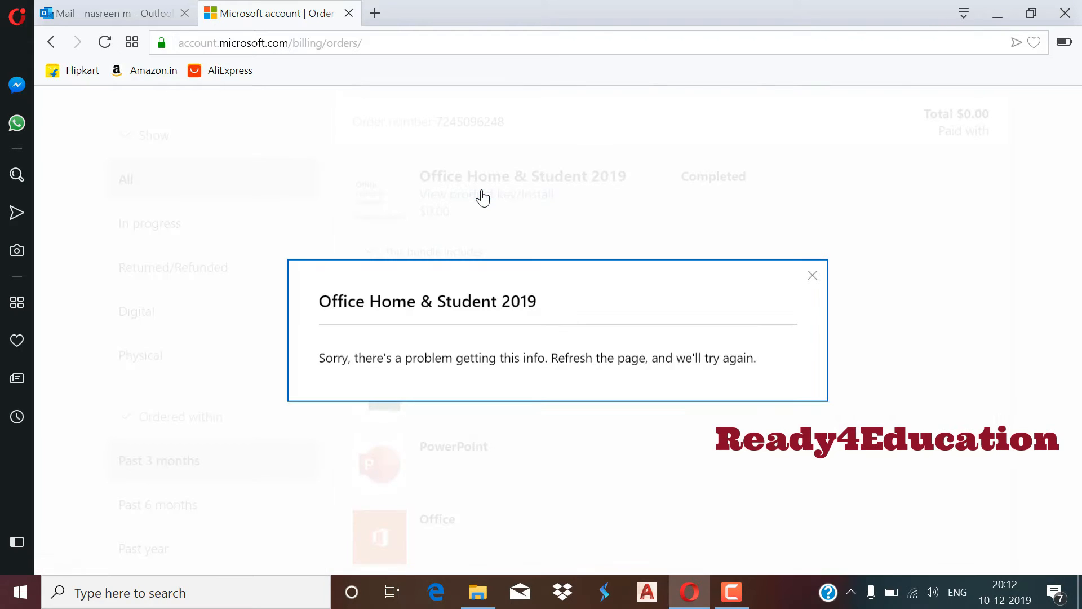
{"action": "left_click", "coordinate": [812, 276]}
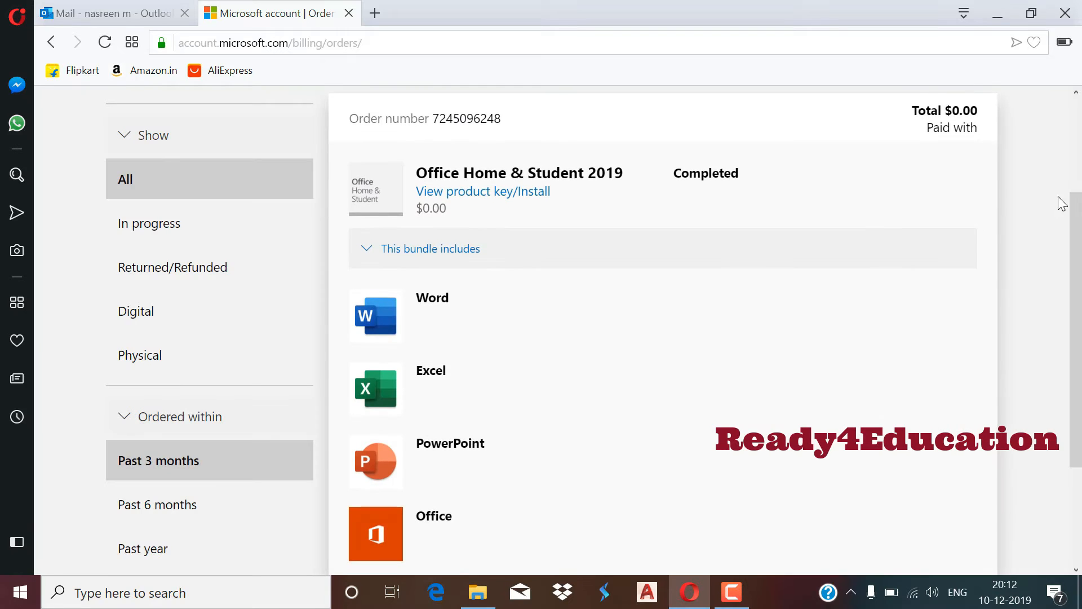
Go to the Services & subscriptions page from the top navigation.
{"action": "left_click_drag", "start_coordinate": [1080, 213], "coordinate": [1073, 44]}
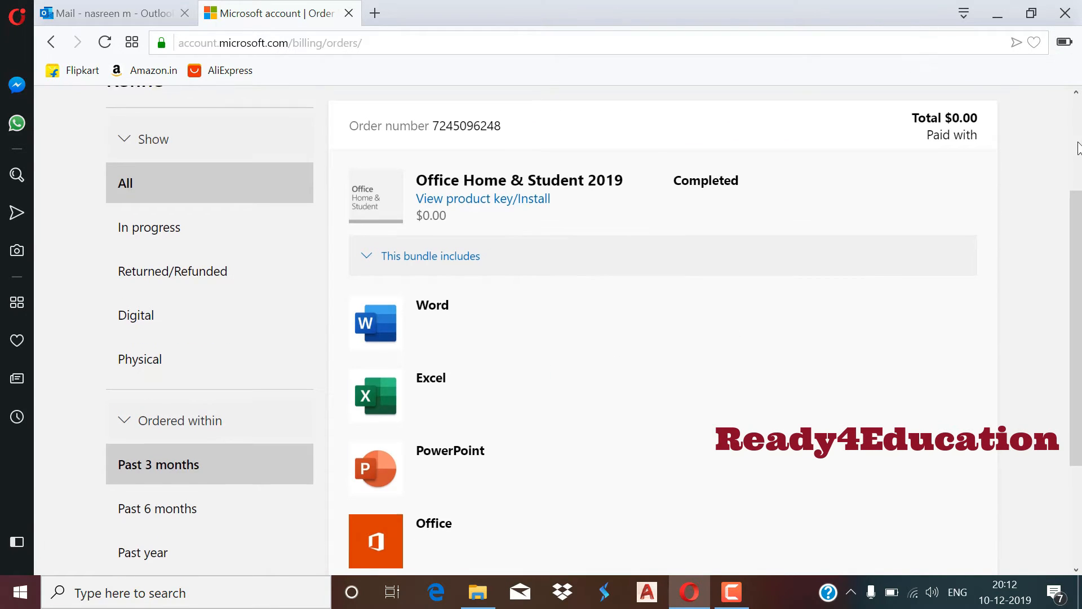
{"action": "left_click", "coordinate": [1076, 143]}
{"action": "left_click", "coordinate": [622, 115]}
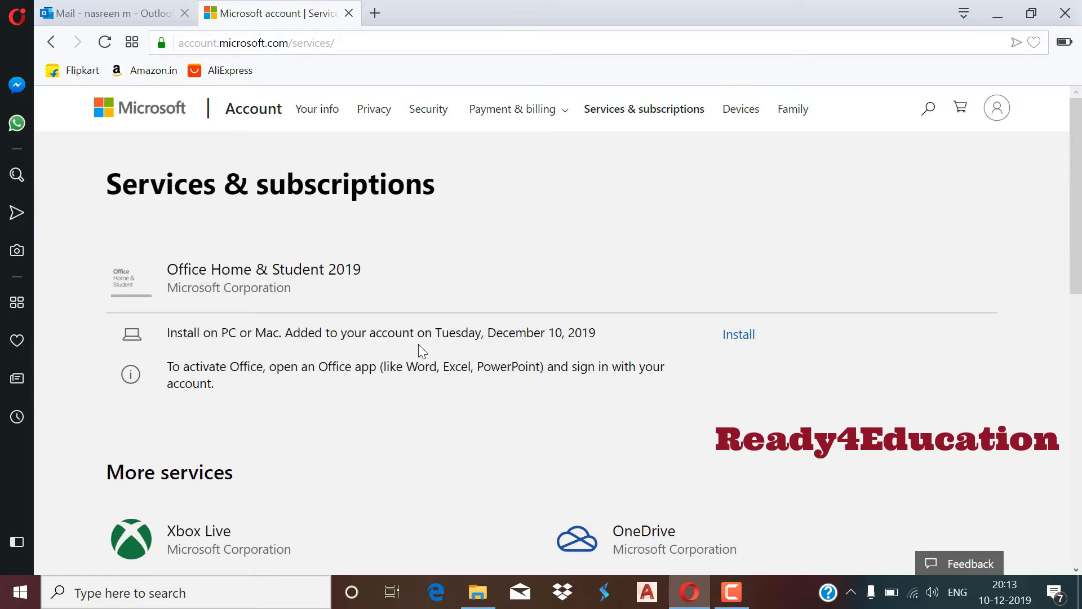
Install Office Home & Student 2019 in English, saving the setup file to Downloads.
{"action": "left_click_drag", "start_coordinate": [171, 334], "coordinate": [588, 329]}
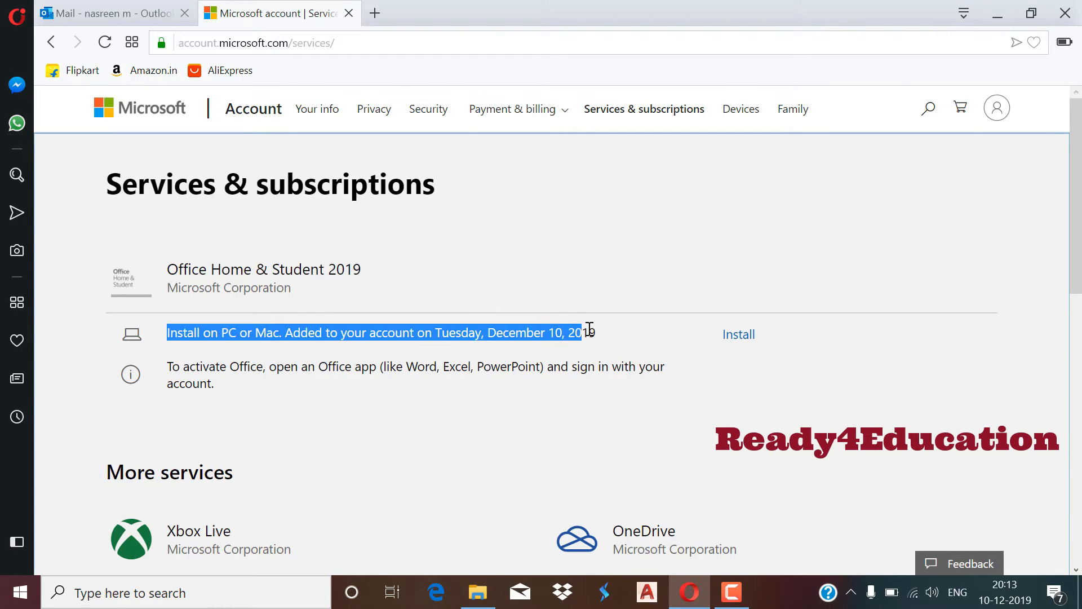
{"action": "left_click", "coordinate": [667, 348]}
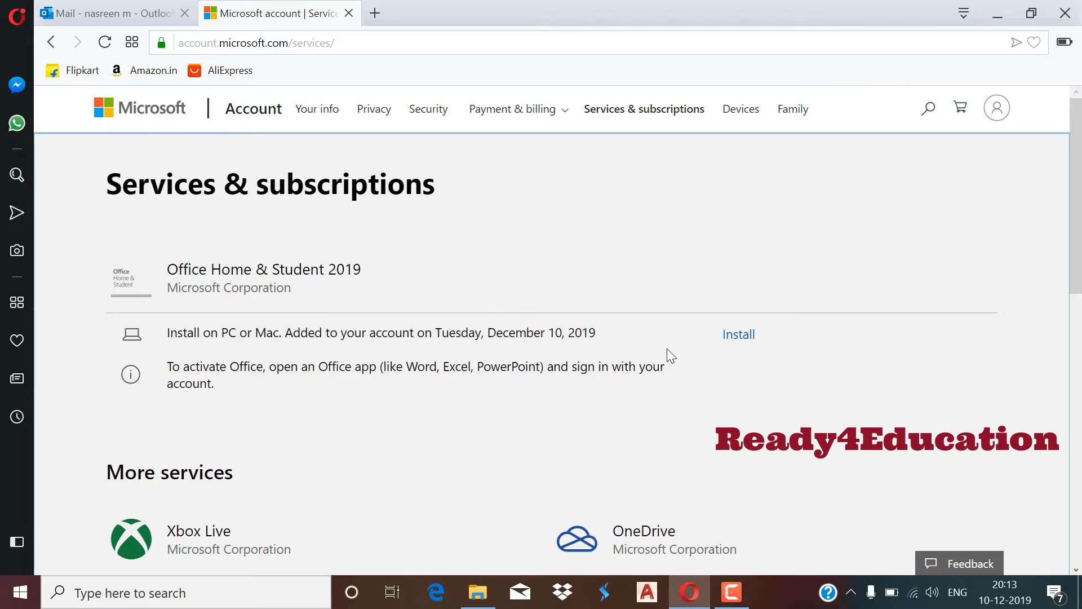
{"action": "left_click", "coordinate": [747, 341]}
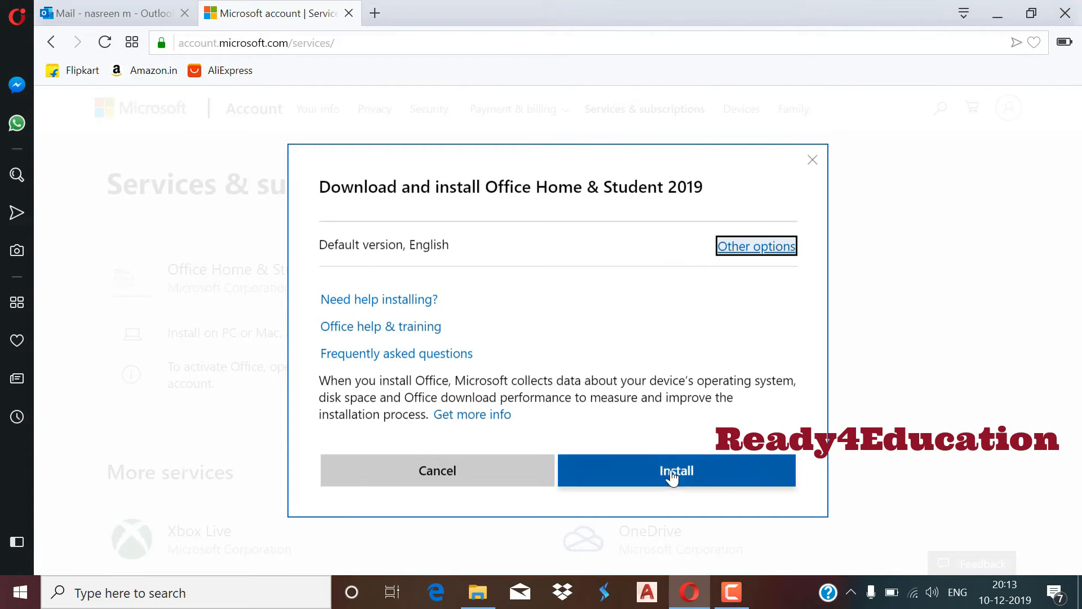
{"action": "left_click", "coordinate": [676, 477]}
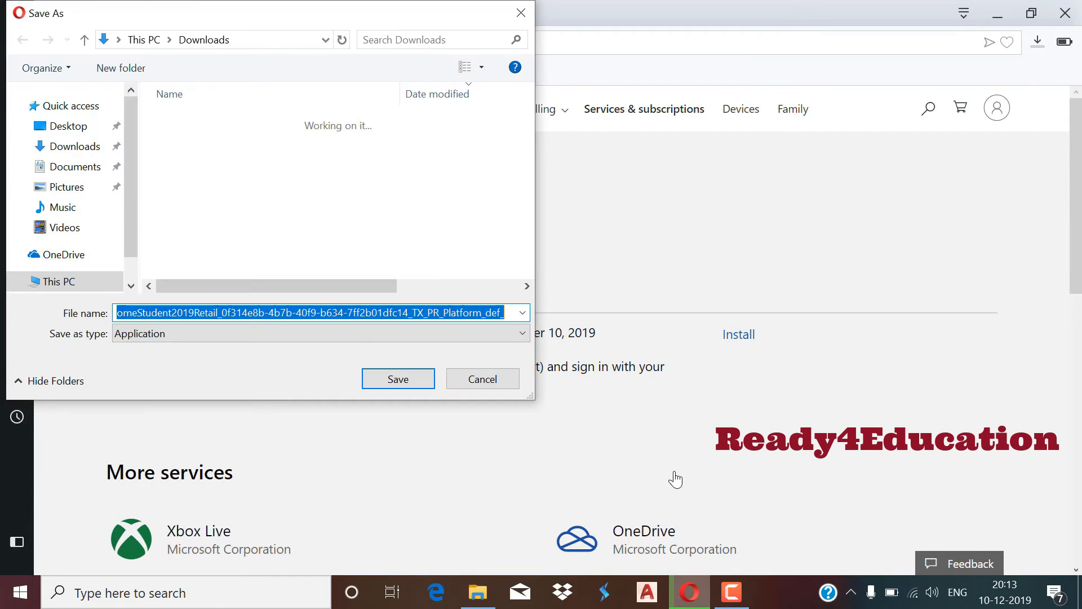
{"action": "left_click", "coordinate": [402, 379]}
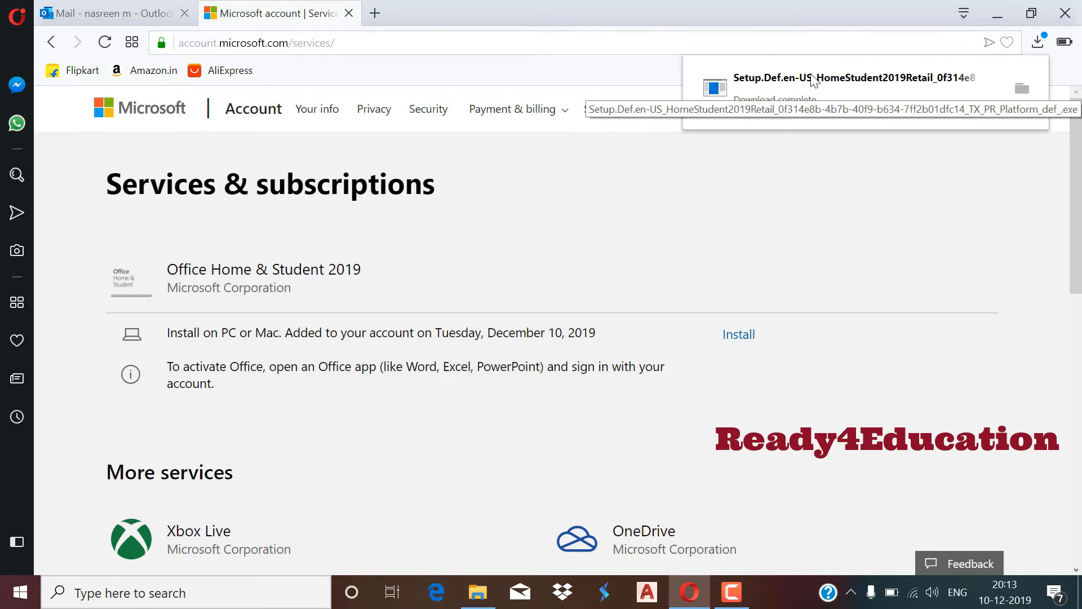
Show the download in a maximized Downloads folder and run the Office setup file.
{"action": "left_click", "coordinate": [1021, 90]}
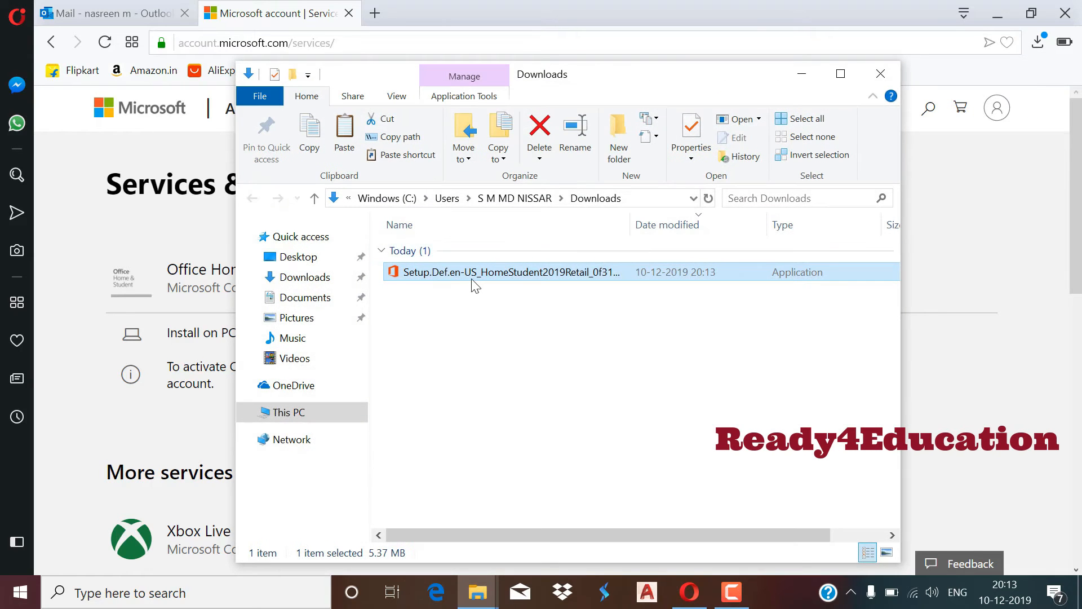
{"action": "left_click", "coordinate": [842, 74]}
{"action": "left_click", "coordinate": [440, 279]}
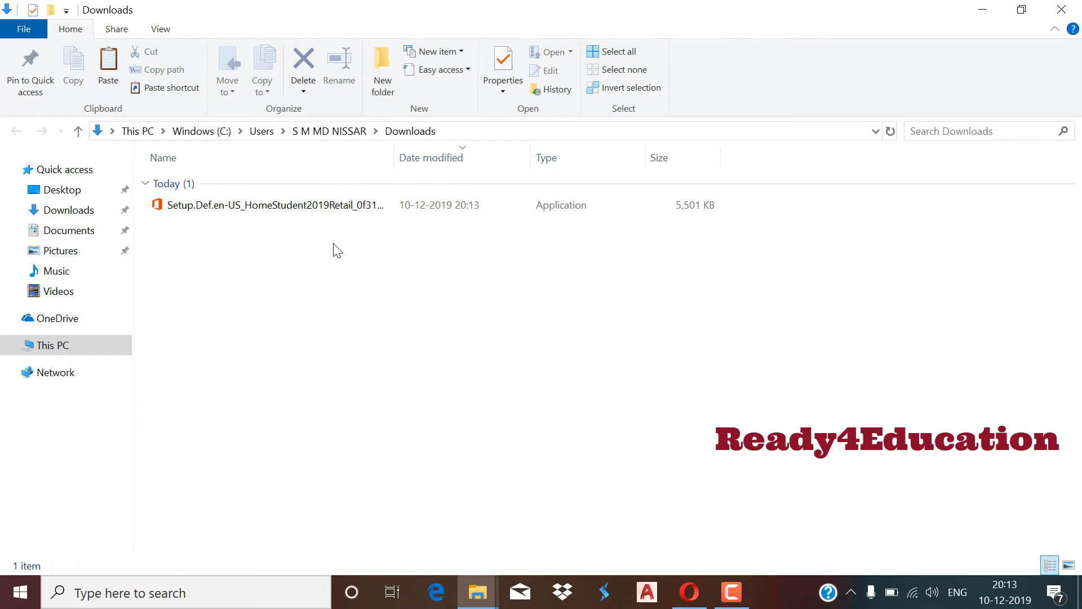
{"action": "double_click", "coordinate": [277, 208]}
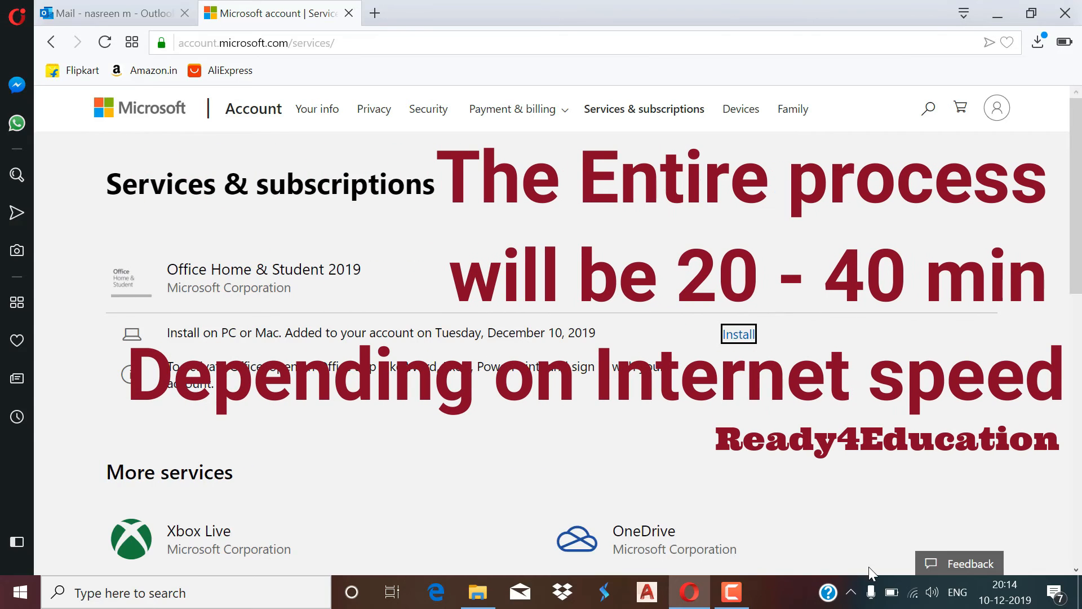
{"action": "left_click", "coordinate": [850, 593]}
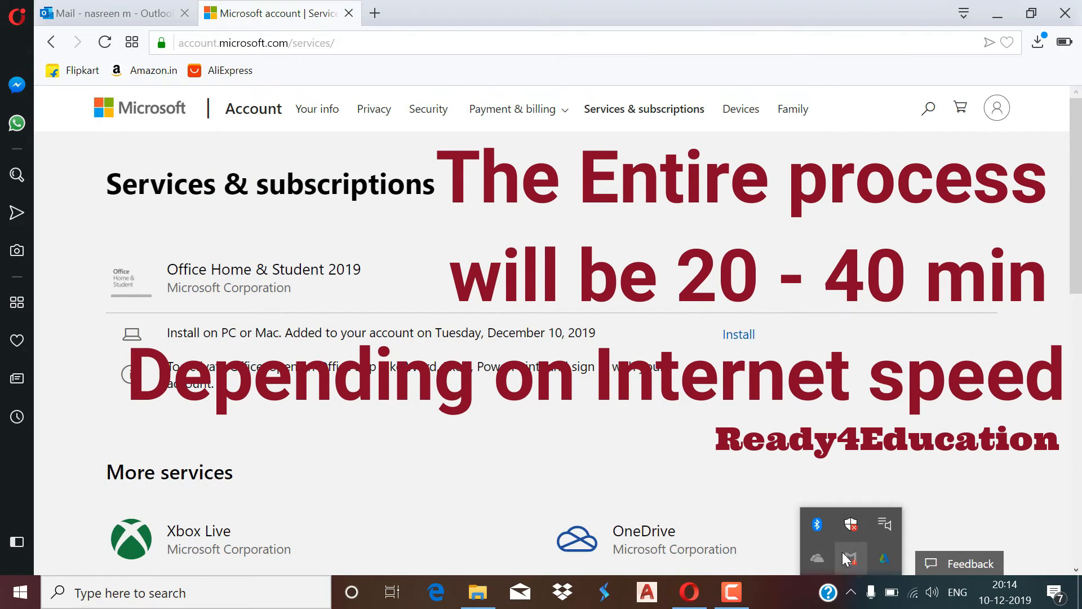
{"action": "left_click", "coordinate": [746, 472]}
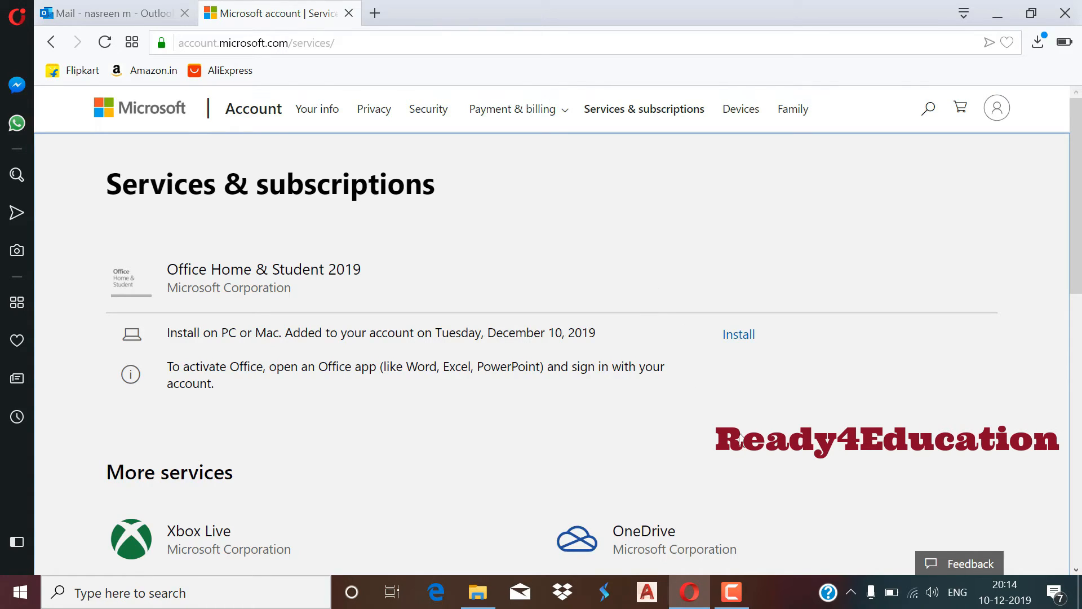
Open Task Manager in full view and select the Microsoft Office (32 bit) process.
{"action": "right_click", "coordinate": [783, 600]}
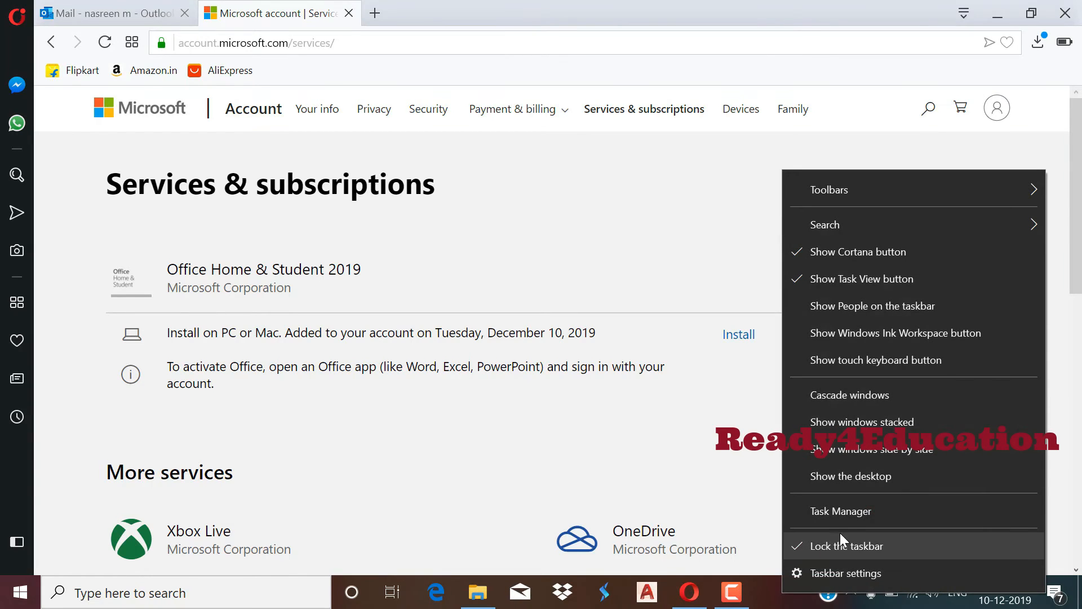
{"action": "left_click", "coordinate": [855, 510]}
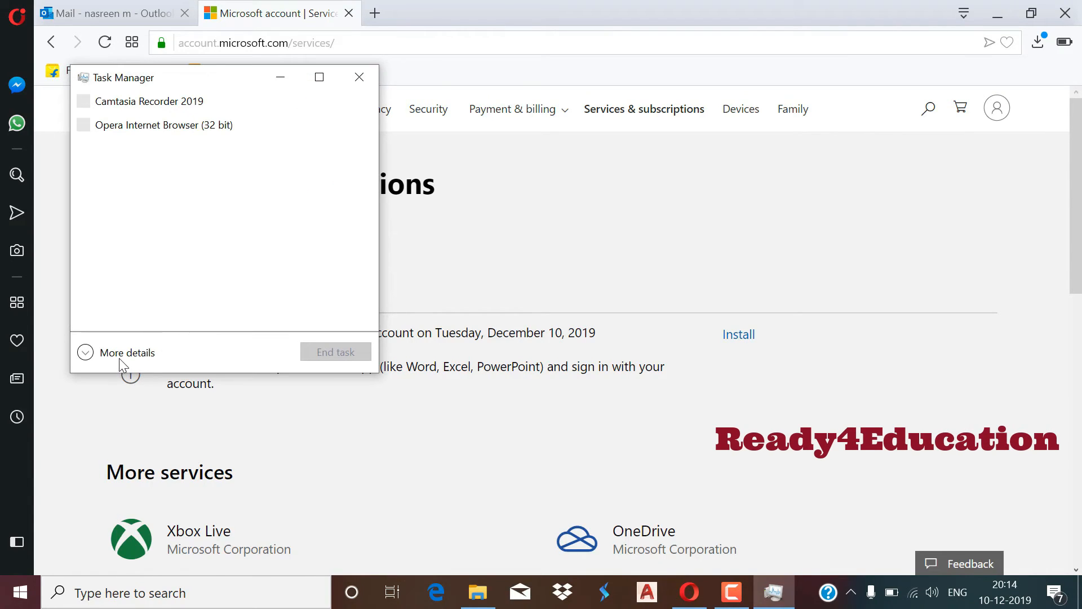
{"action": "left_click", "coordinate": [120, 357]}
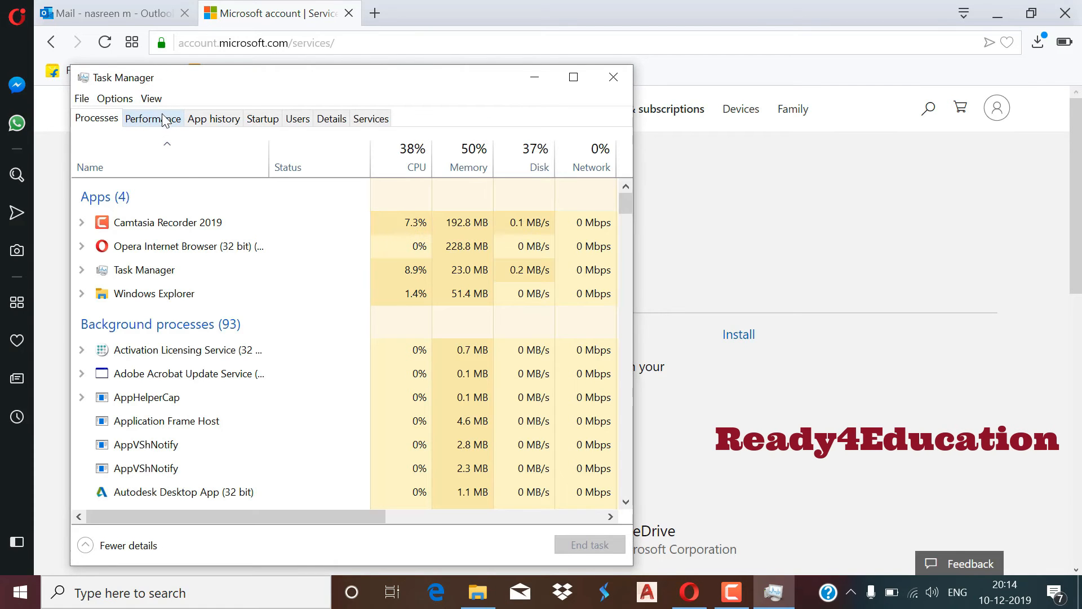
{"action": "left_click", "coordinate": [194, 276]}
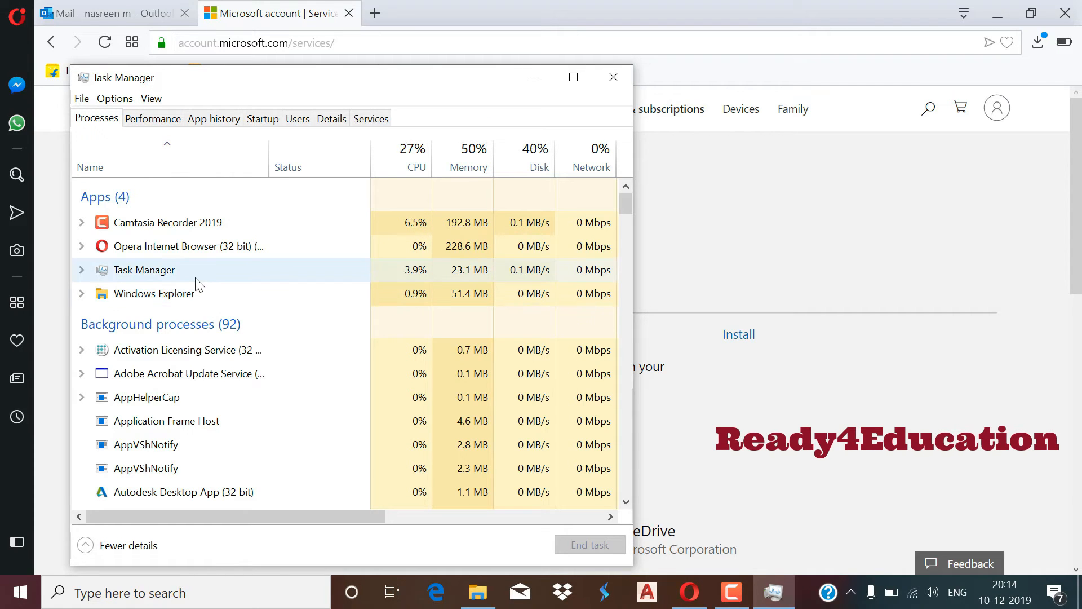
{"action": "key", "text": "o"}
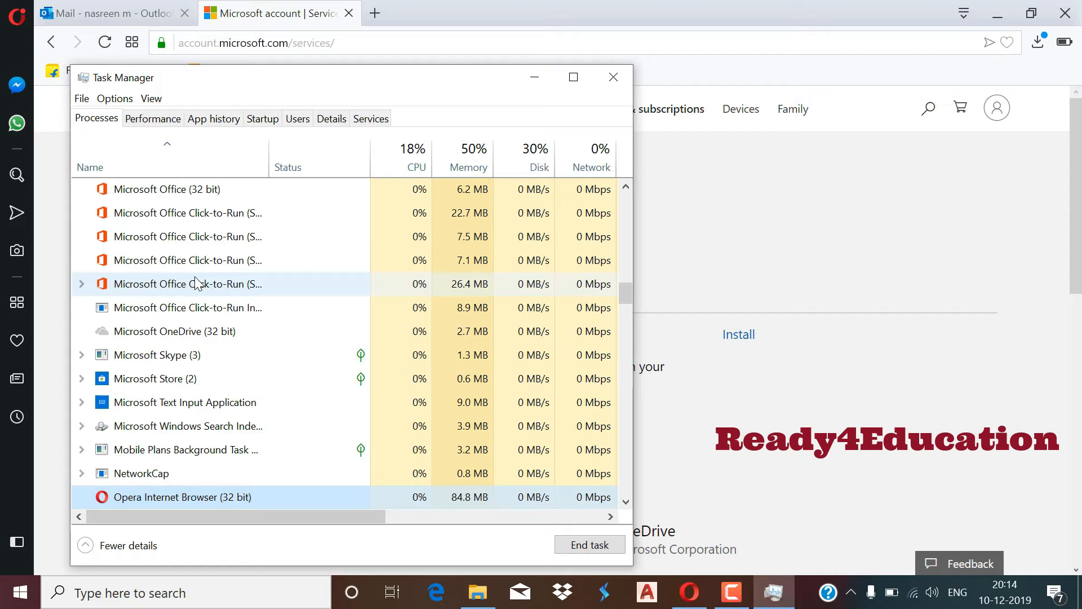
{"action": "left_click", "coordinate": [188, 190]}
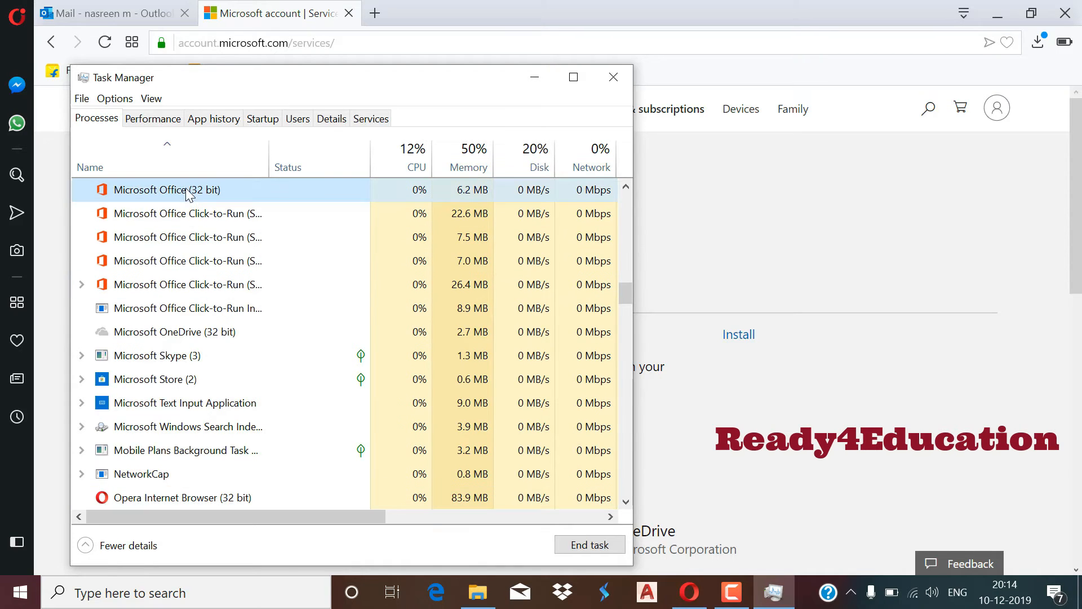
{"action": "left_click", "coordinate": [573, 77]}
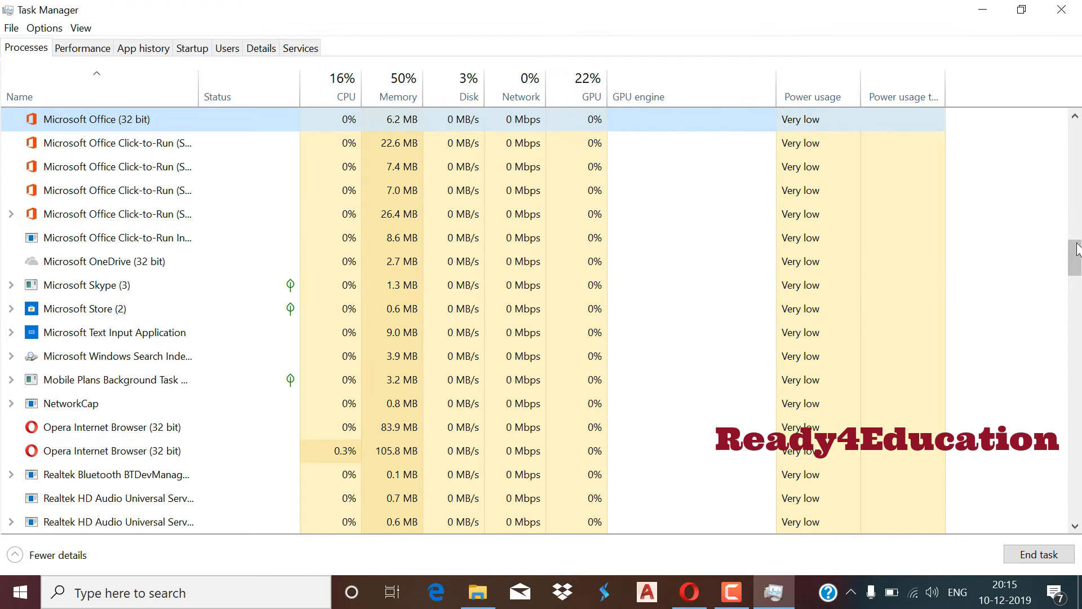
Widen the Name column, select a Click-to-Run (SxS) process, and view Wi-Fi performance.
{"action": "mouse_move", "coordinate": [1075, 257]}
{"action": "left_mouse_down"}
{"action": "mouse_move", "coordinate": [1077, 231]}
{"action": "mouse_move", "coordinate": [1079, 245]}
{"action": "left_mouse_up"}
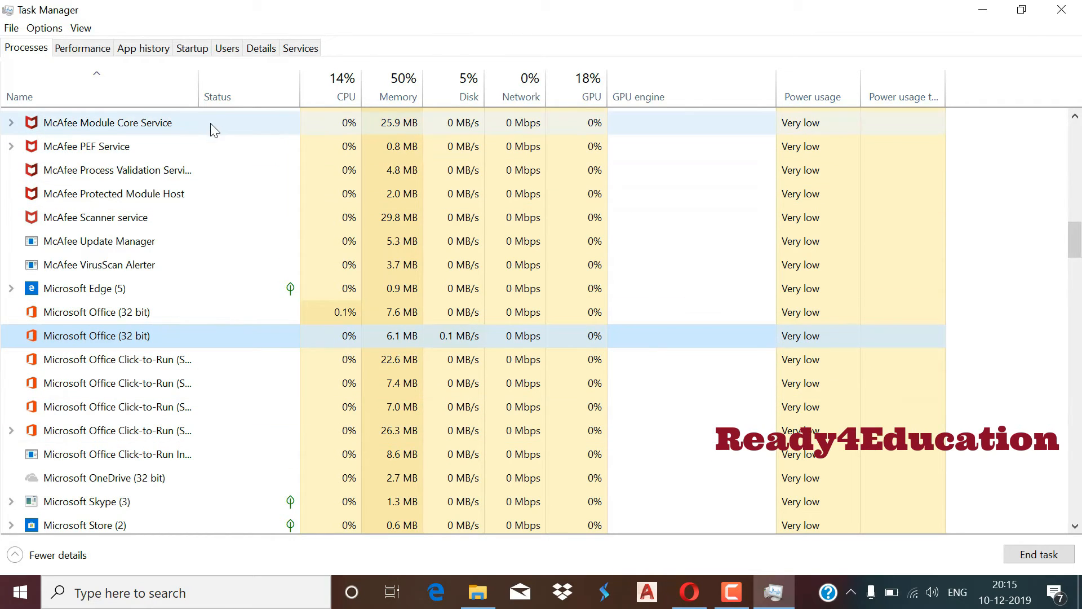
{"action": "left_click_drag", "start_coordinate": [199, 92], "coordinate": [257, 78]}
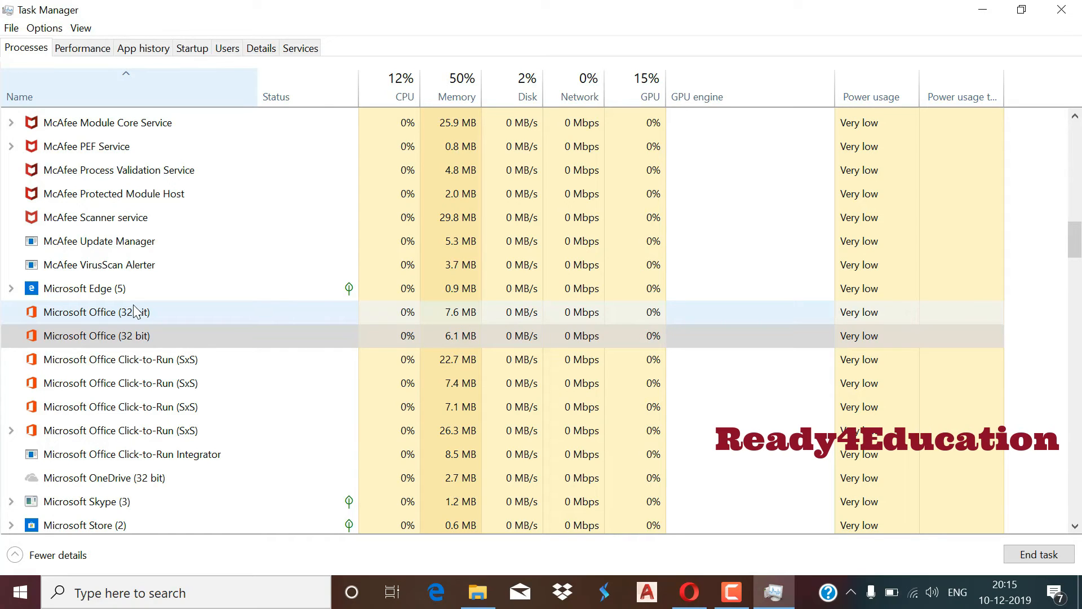
{"action": "left_click", "coordinate": [155, 431]}
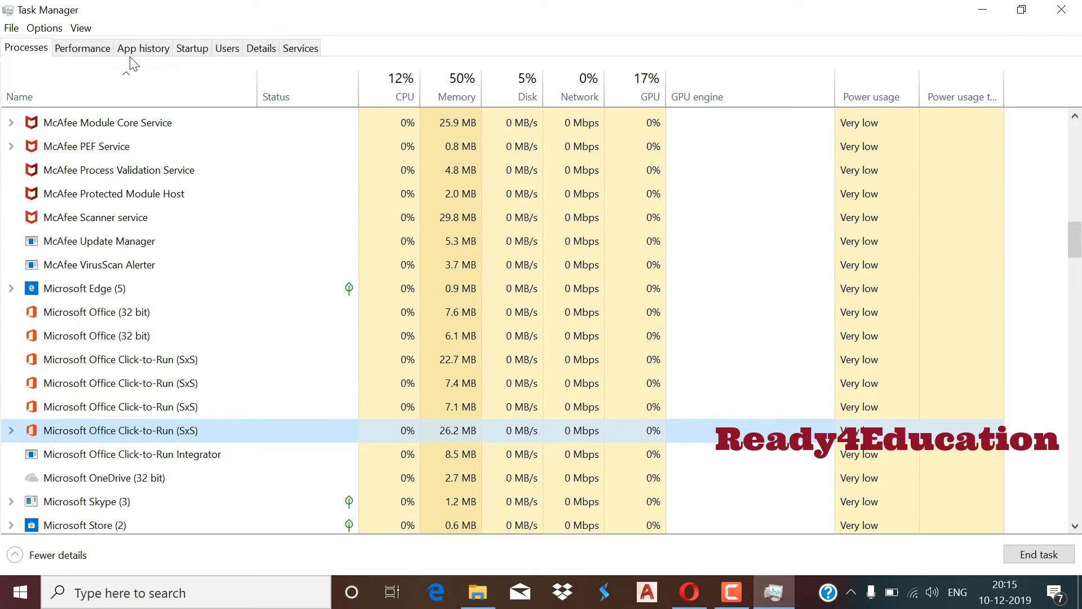
{"action": "left_click", "coordinate": [83, 48]}
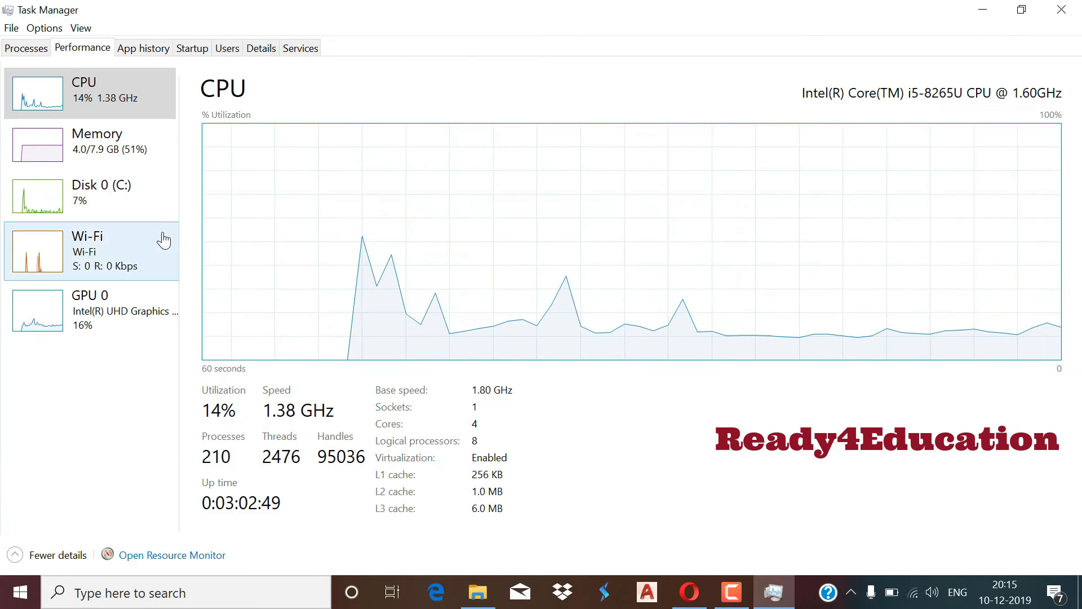
{"action": "left_click", "coordinate": [109, 251]}
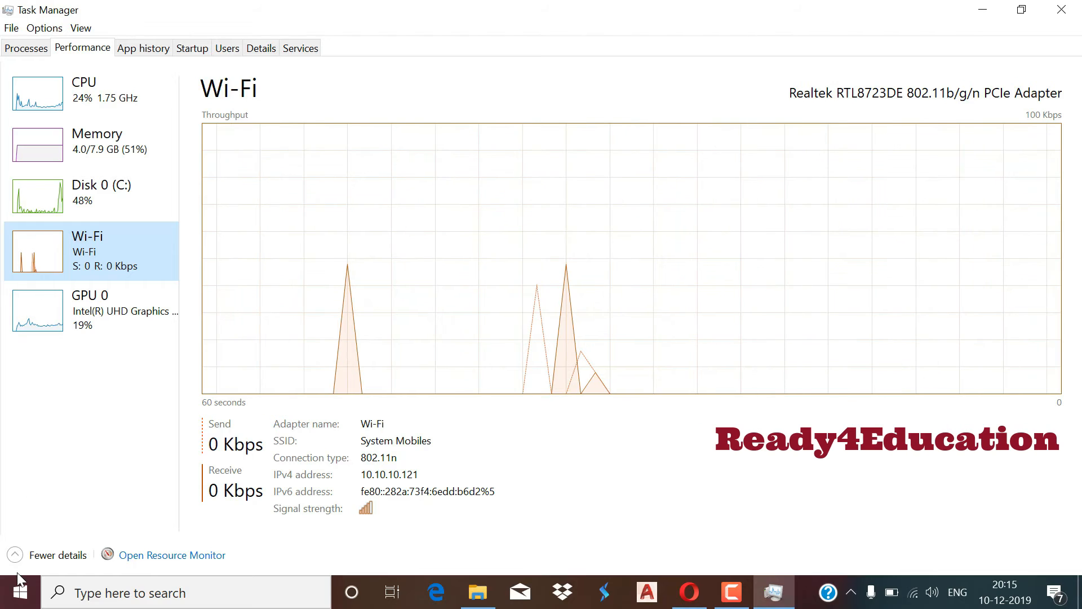
Search the Start menu for 'word' and launch the Word app from the best match.
{"action": "left_click", "coordinate": [20, 592]}
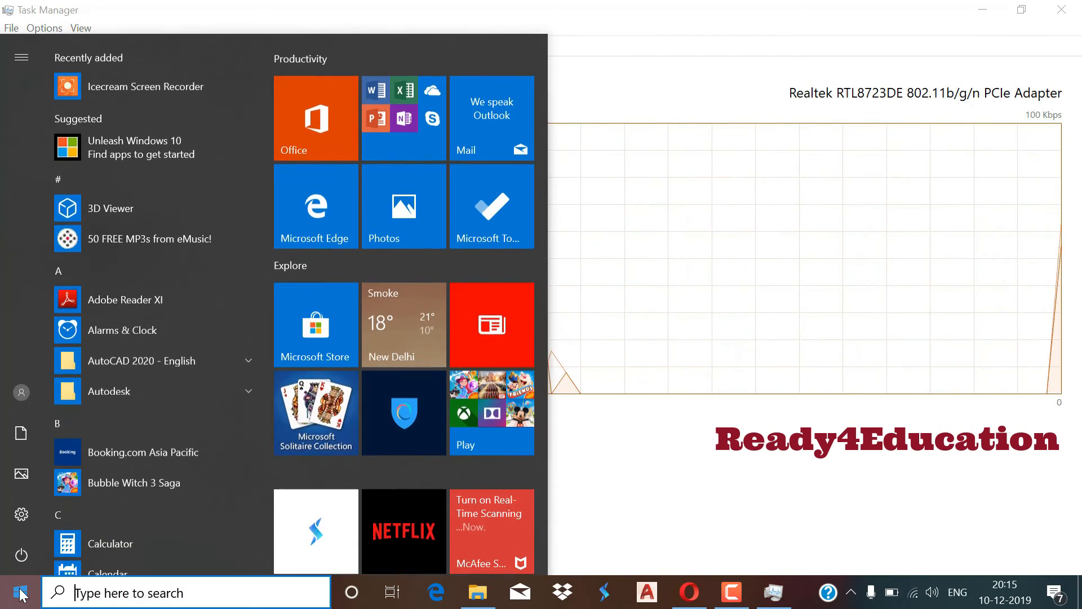
{"action": "type", "text": "word"}
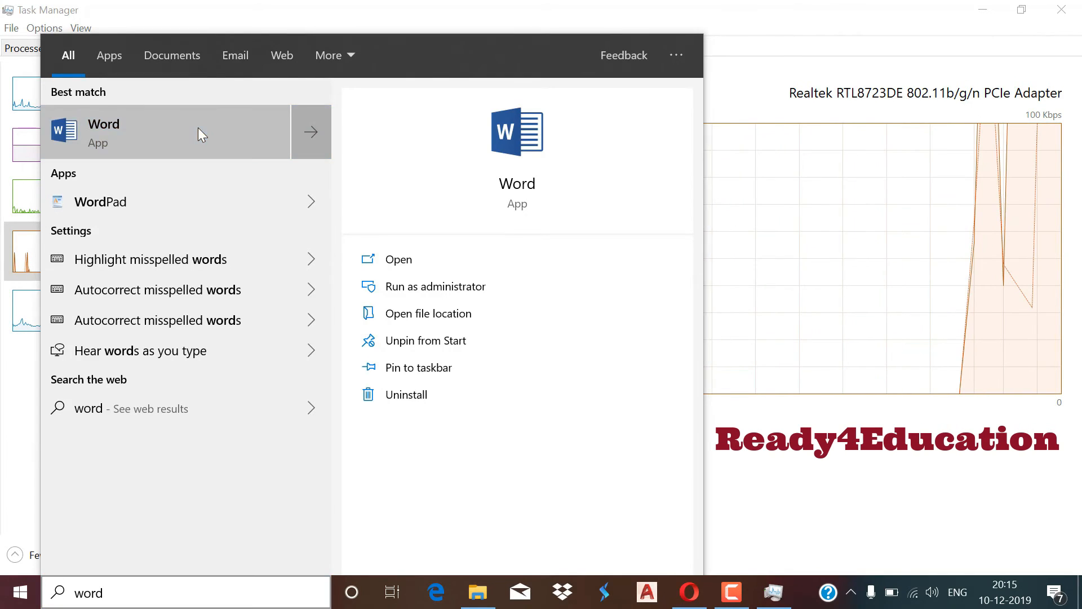
{"action": "left_click", "coordinate": [198, 129]}
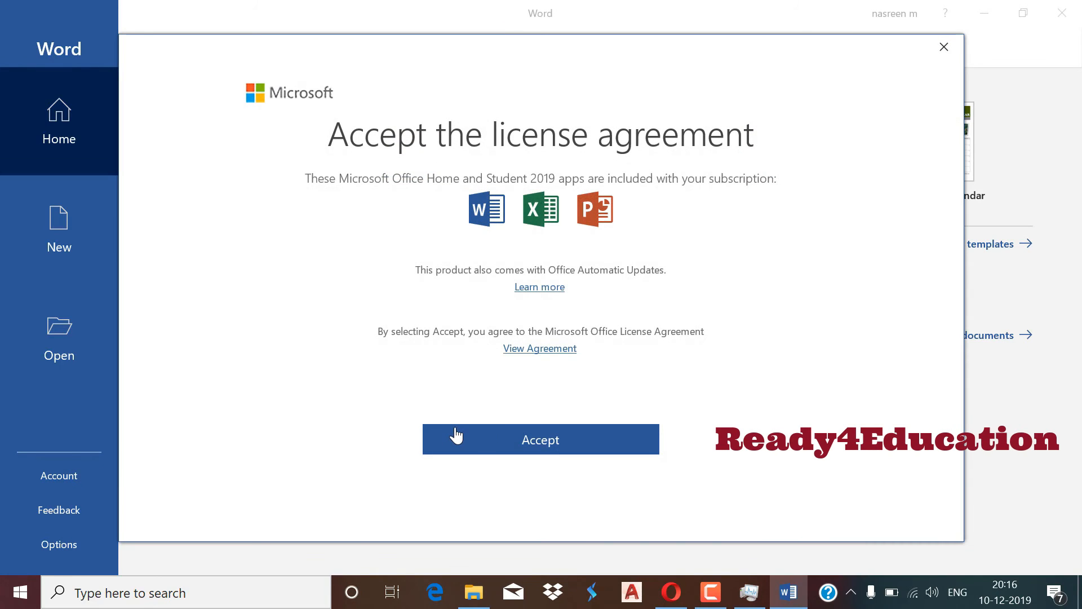
Accept the license, verify Office Home and Student 2019 shows activated, and create a blank document.
{"action": "left_click", "coordinate": [499, 437]}
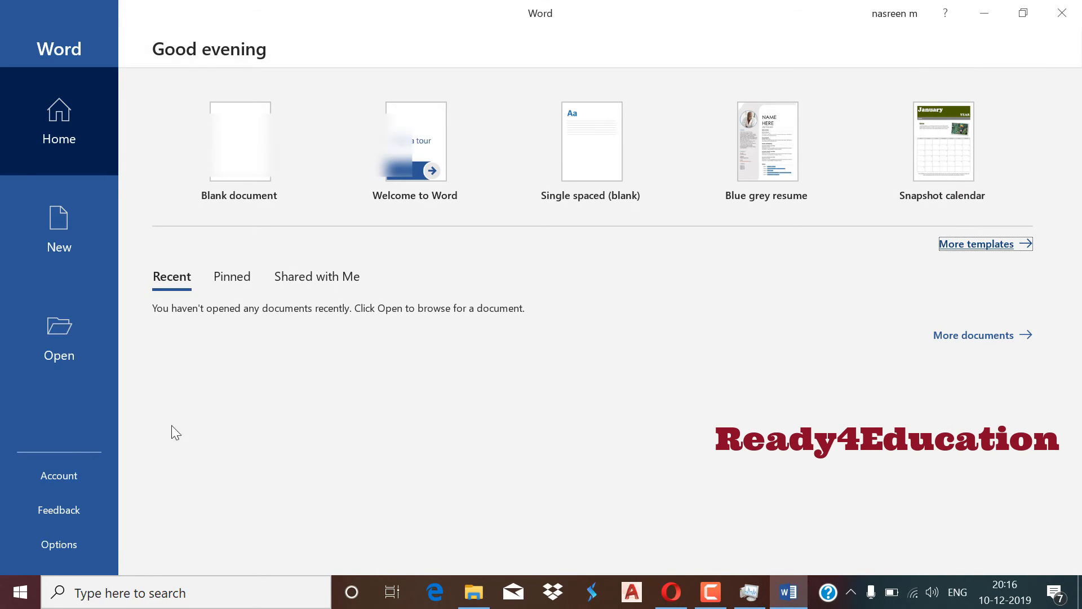
{"action": "left_click", "coordinate": [74, 476]}
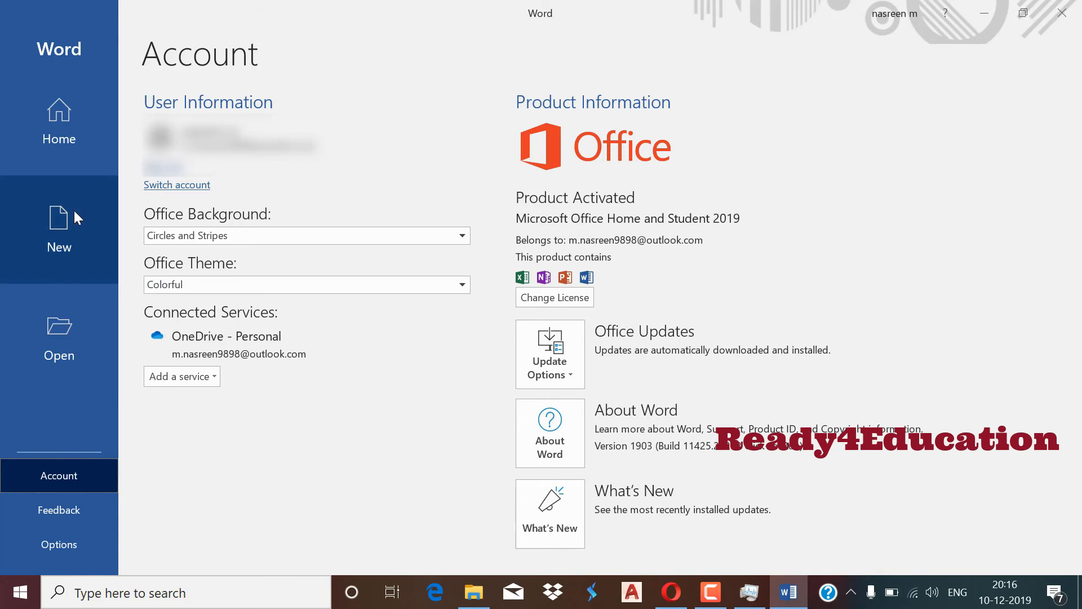
{"action": "left_click", "coordinate": [72, 139]}
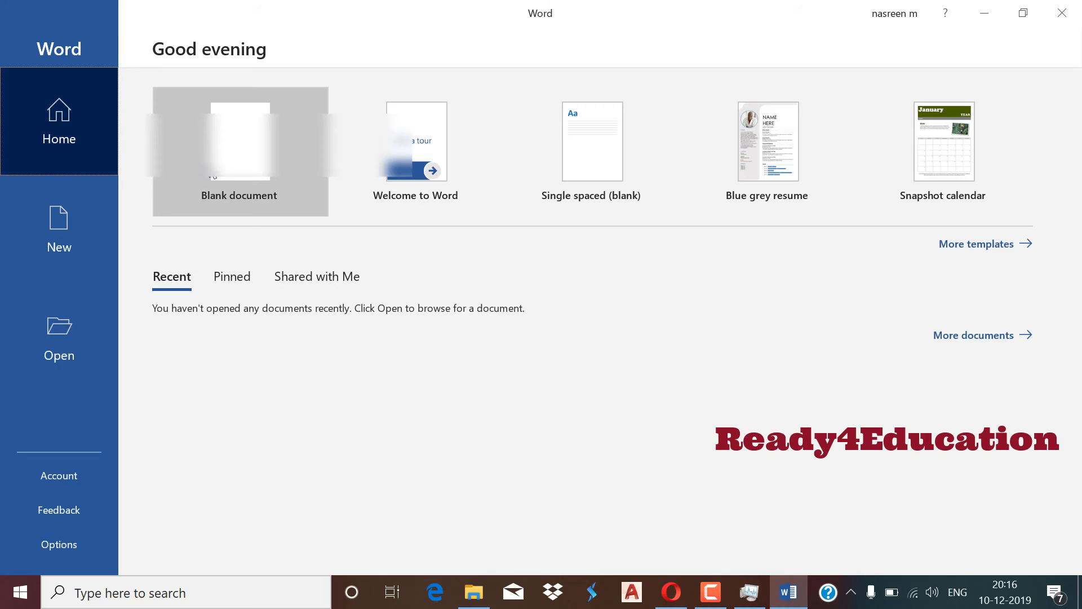
{"action": "left_click", "coordinate": [220, 177]}
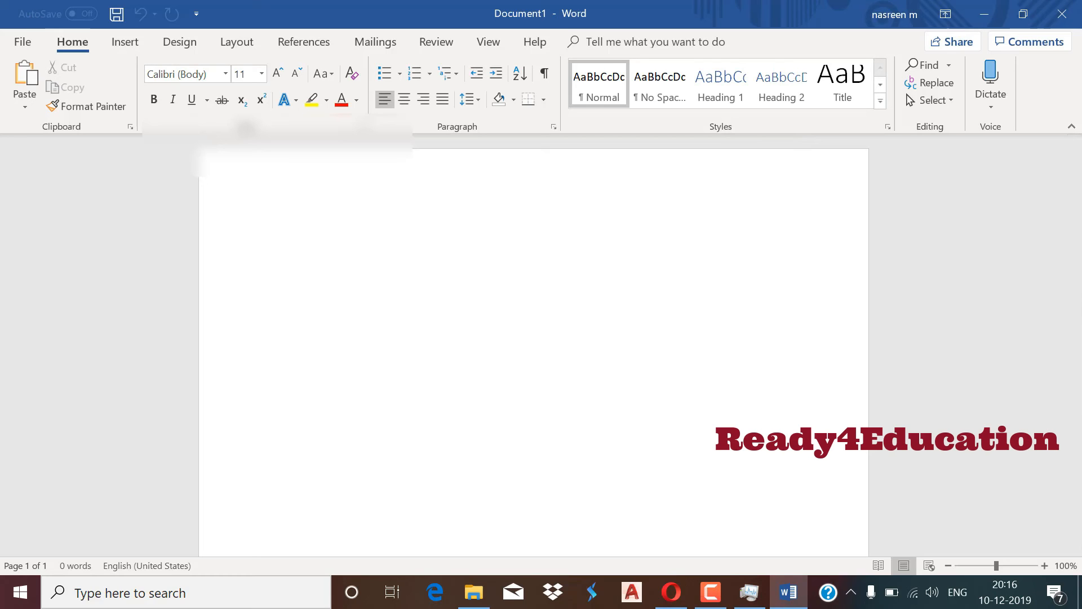
Close Word, select Microsoft Office Click-to-Run in the process list, then return to the Wi-Fi graph.
{"action": "left_click", "coordinate": [1061, 15]}
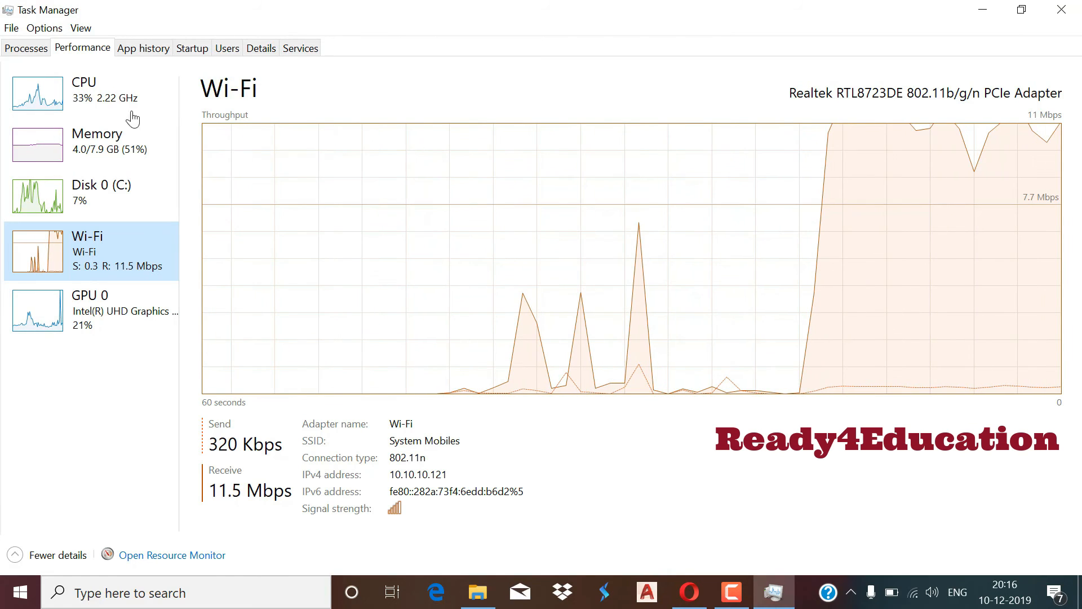
{"action": "left_click", "coordinate": [28, 49]}
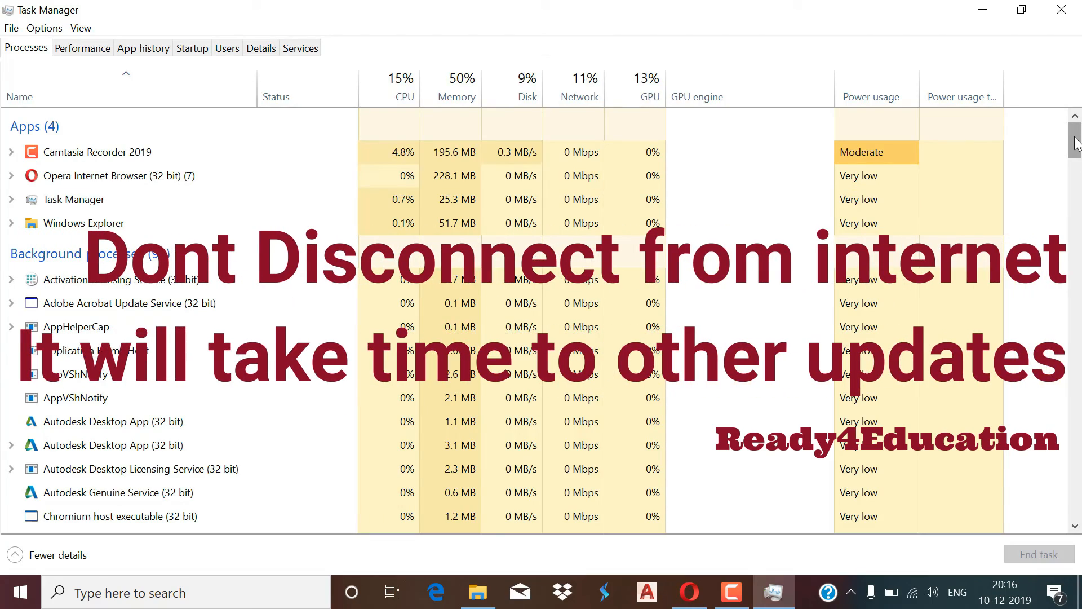
{"action": "left_click_drag", "start_coordinate": [1075, 146], "coordinate": [1076, 237]}
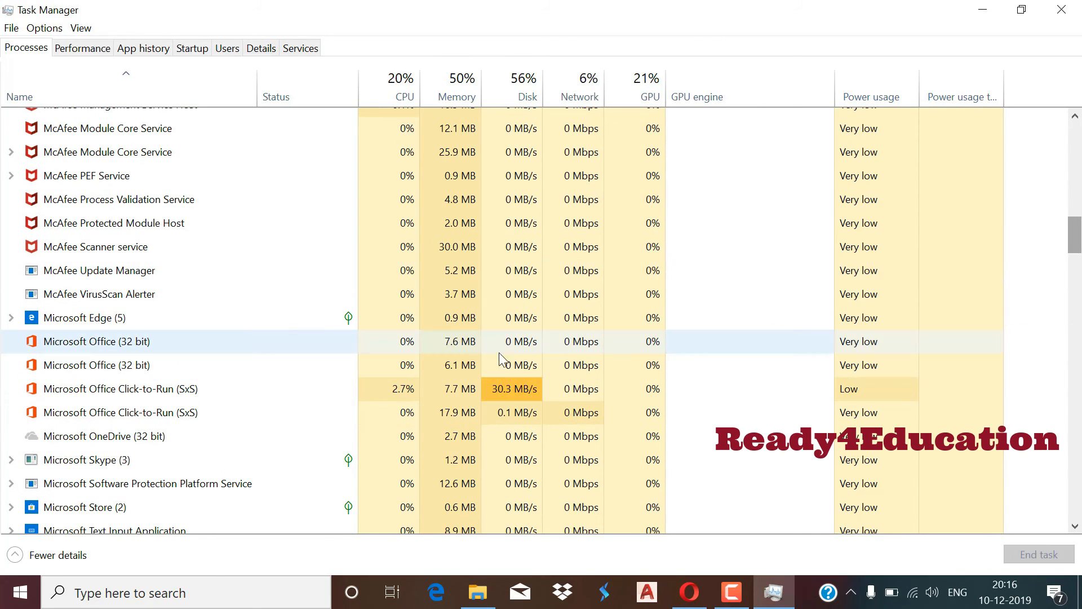
{"action": "left_click", "coordinate": [327, 388]}
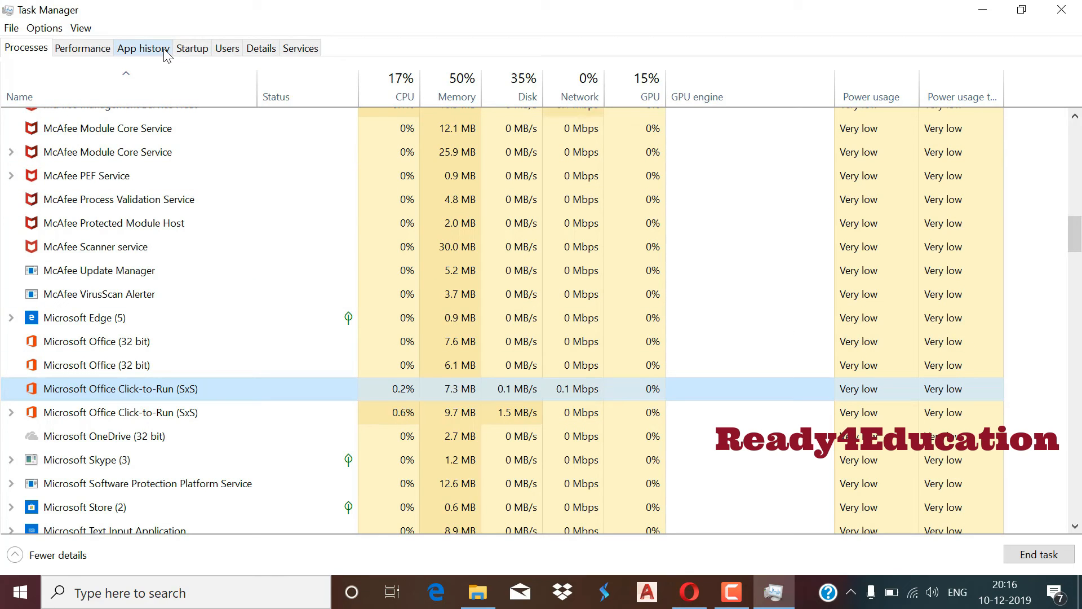
{"action": "left_click", "coordinate": [89, 50]}
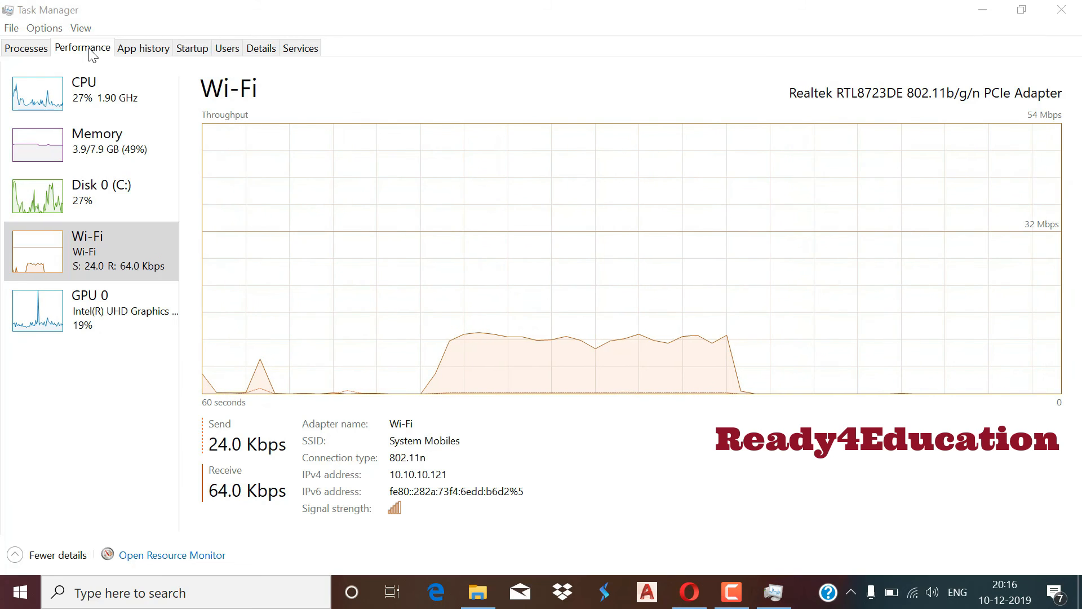
Launch Excel by running 'excel' from the Run dialog.
{"action": "key", "text": "super+r"}
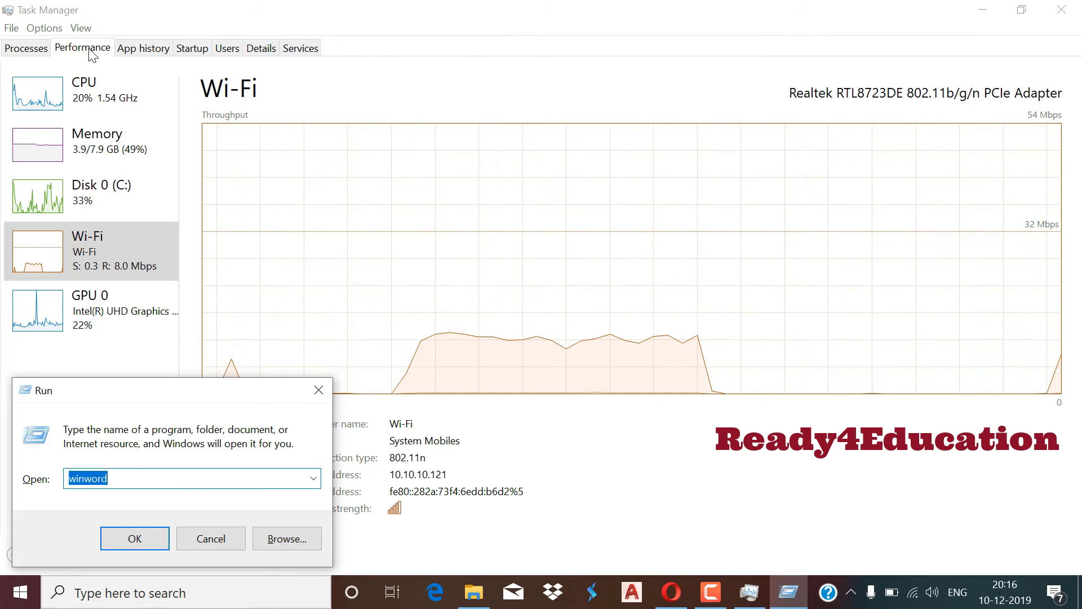
{"action": "type", "text": "excel"}
{"action": "key", "text": "Return"}
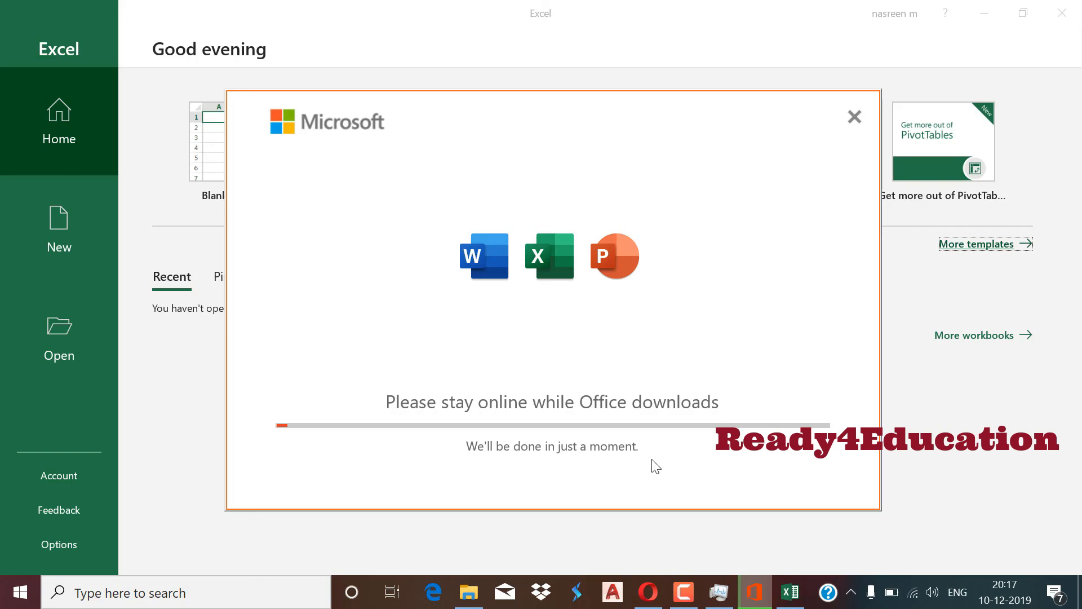
Restore Task Manager to a small window moved left, keeping the Office download window in front.
{"action": "left_click", "coordinate": [726, 598]}
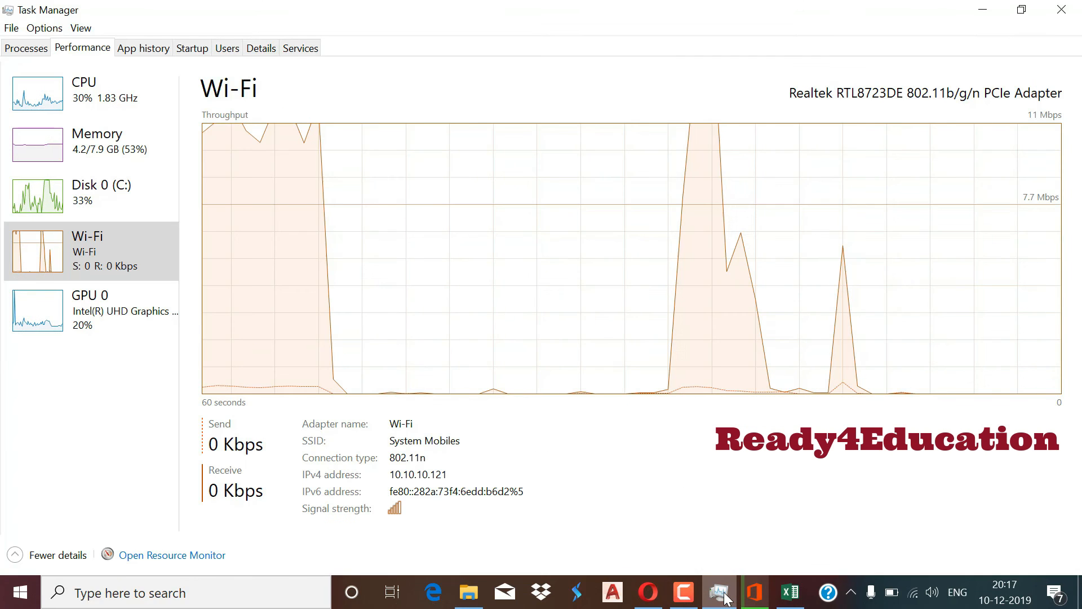
{"action": "left_click", "coordinate": [1023, 10]}
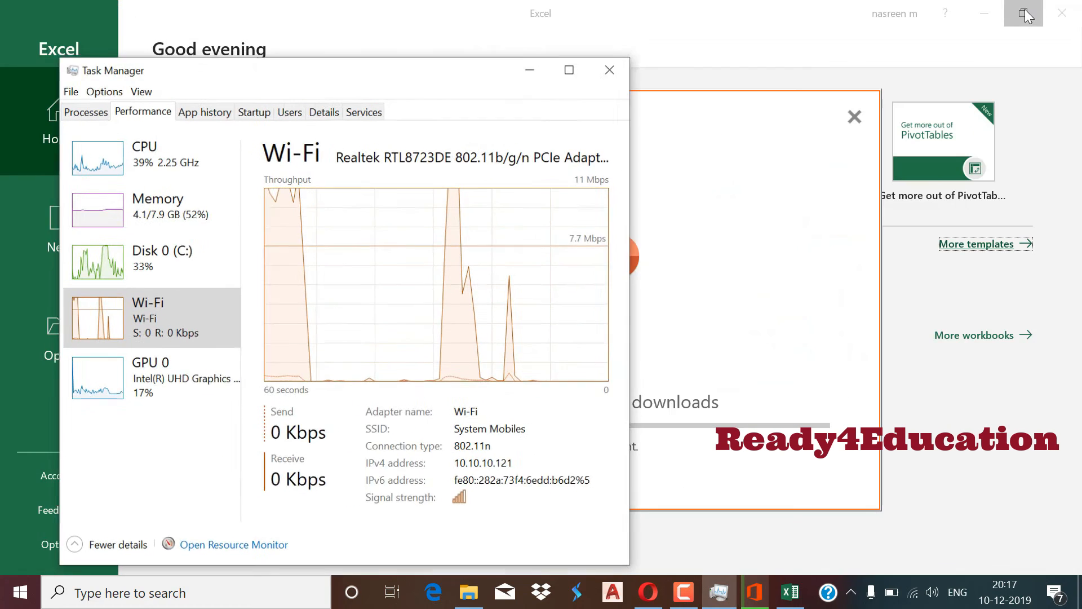
{"action": "left_click", "coordinate": [862, 189]}
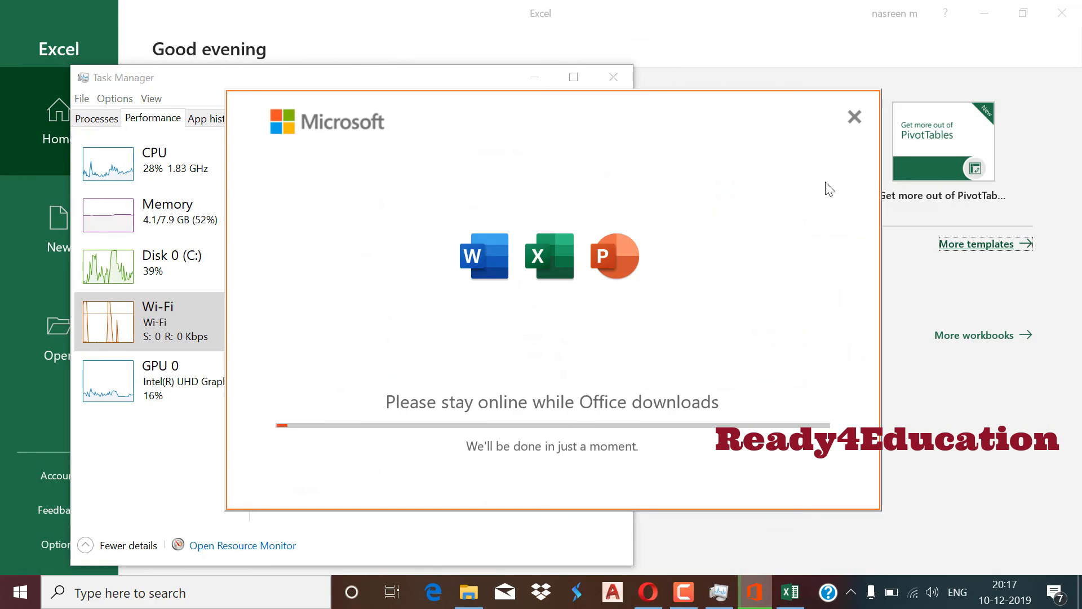
{"action": "left_click", "coordinate": [388, 78]}
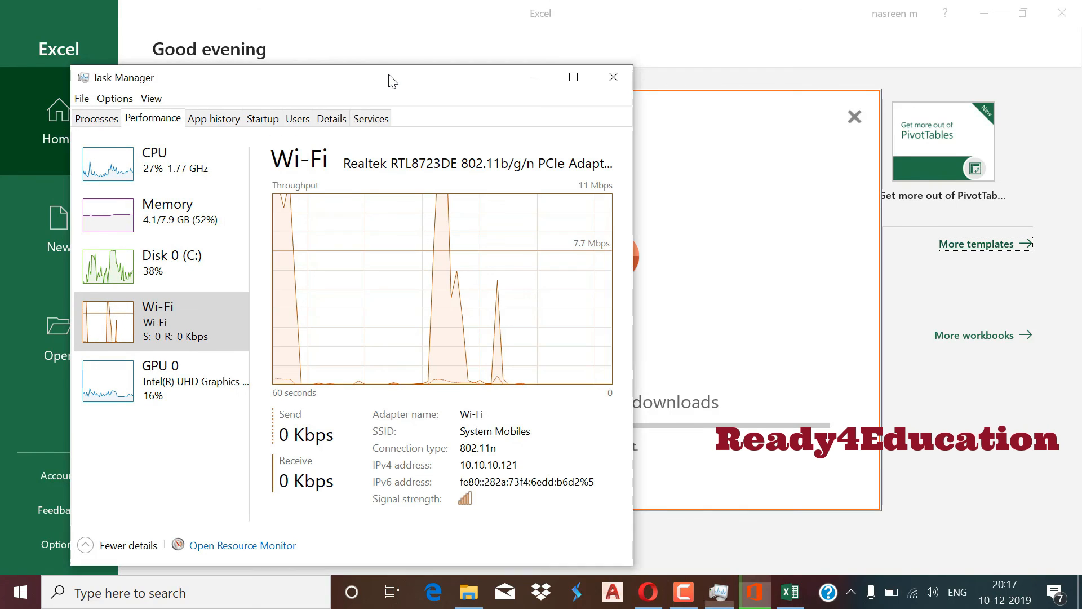
{"action": "left_click_drag", "start_coordinate": [389, 78], "coordinate": [123, 74]}
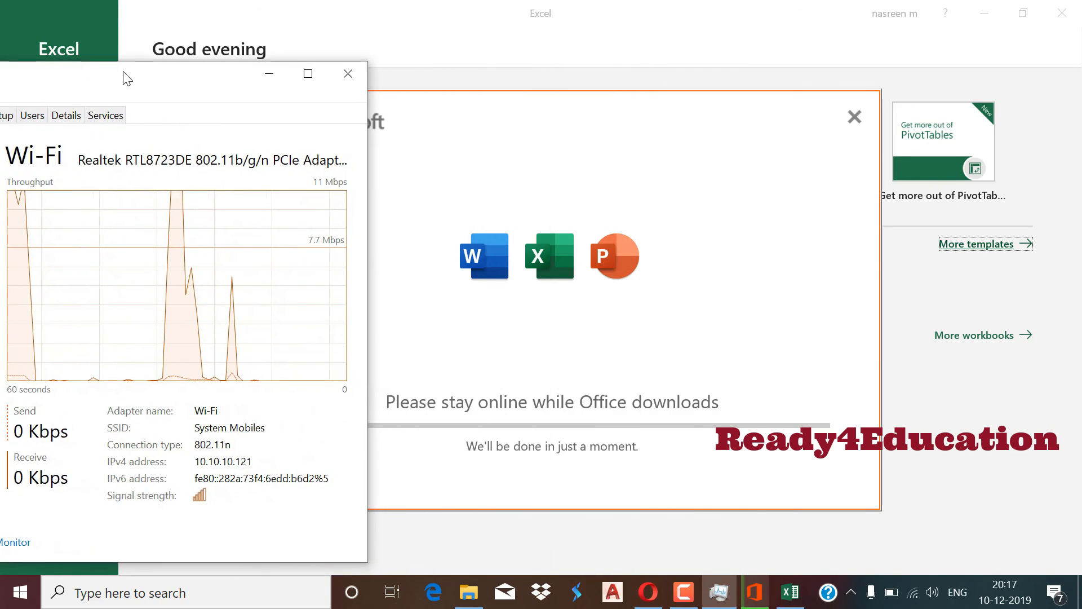
{"action": "left_click", "coordinate": [554, 177]}
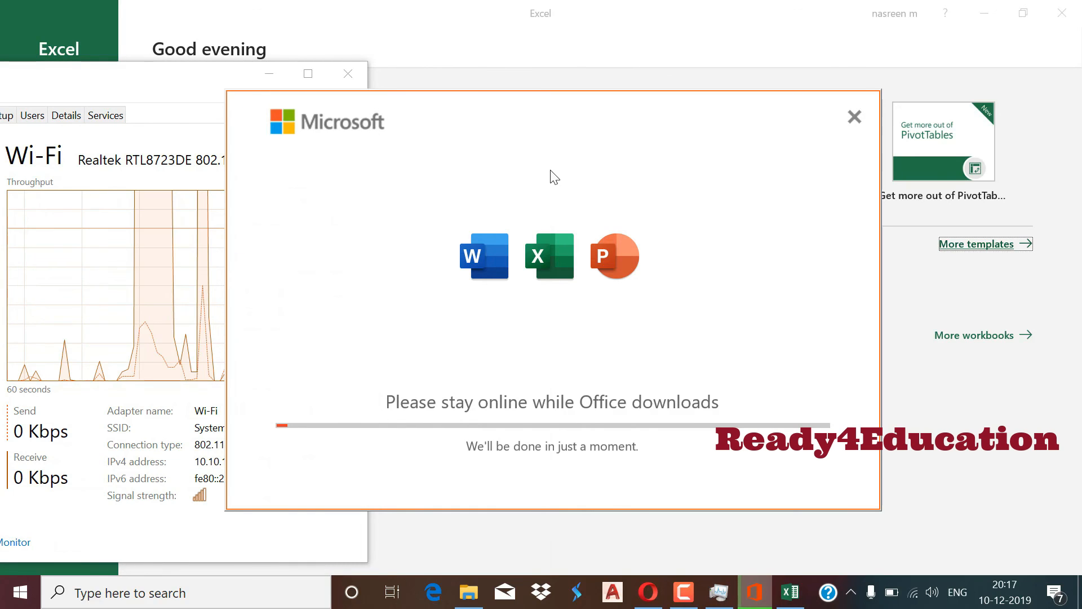